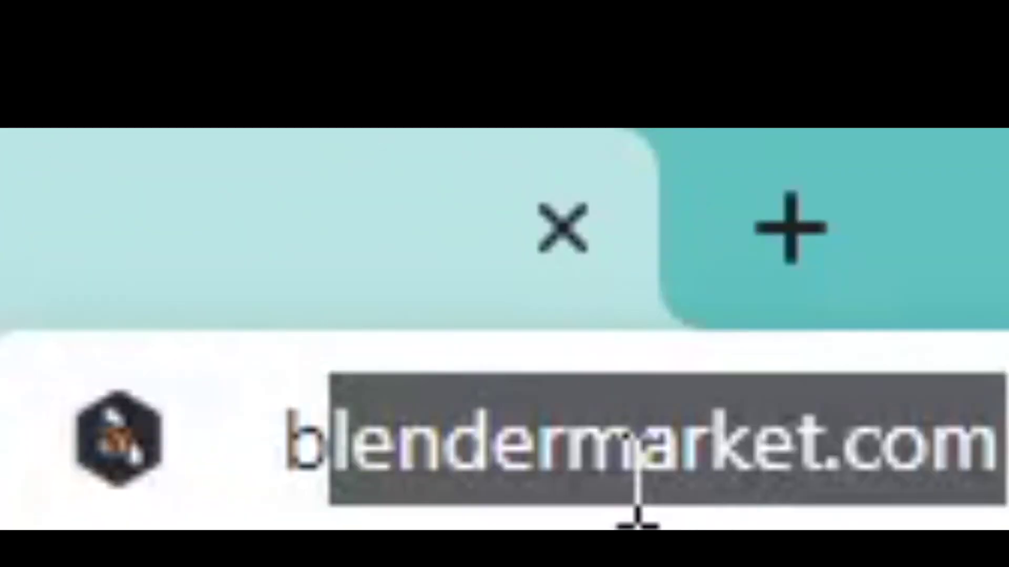
- Open blendermarket.com and search the marketplace for "plant library"
{"action": "type", "text": "t.c"}
{"action": "key", "text": "Return"}
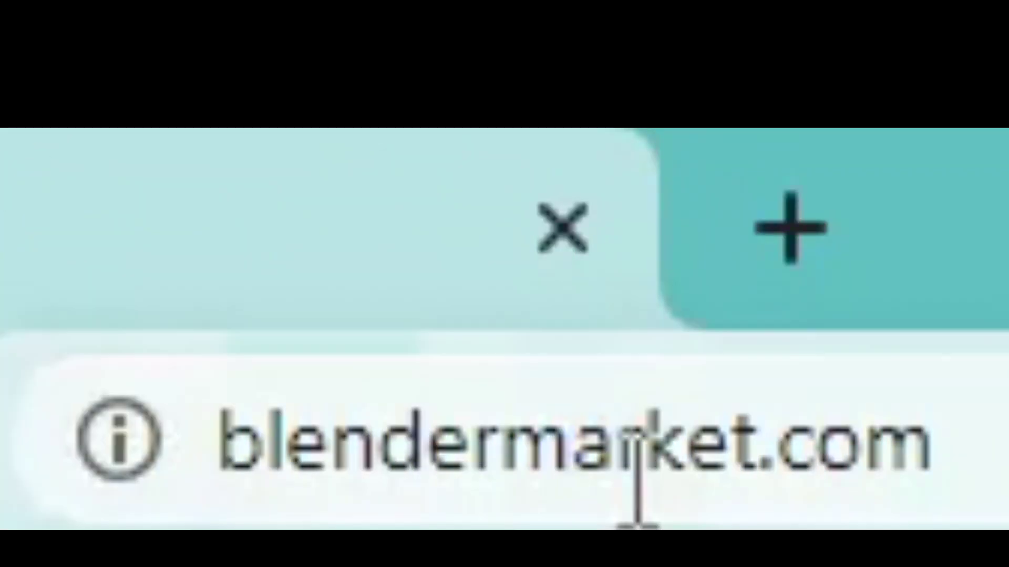
{"action": "left_click", "coordinate": [426, 196]}
{"action": "type", "text": "plant li"}
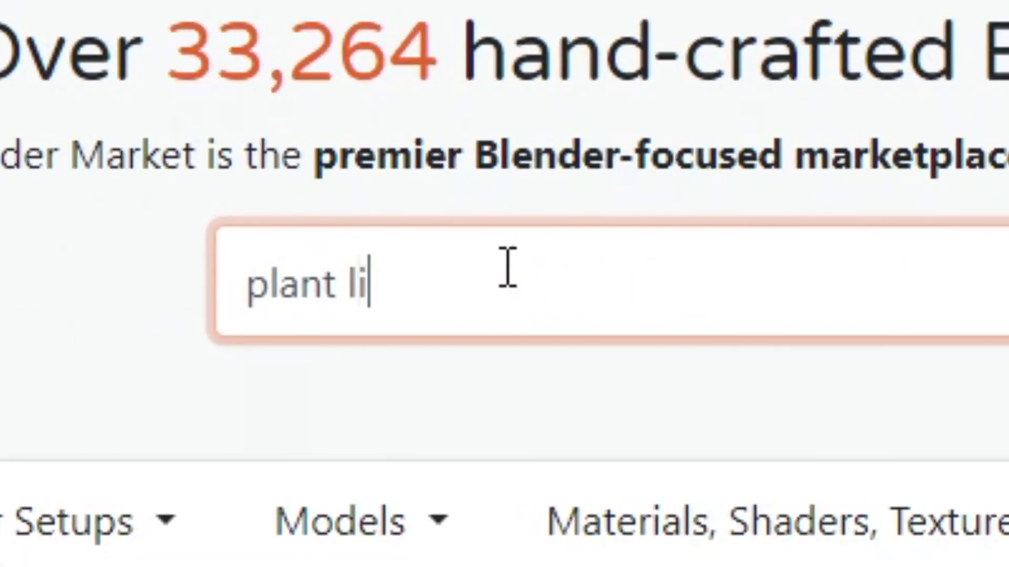
{"action": "type", "text": "brary"}
{"action": "key", "text": "Return"}
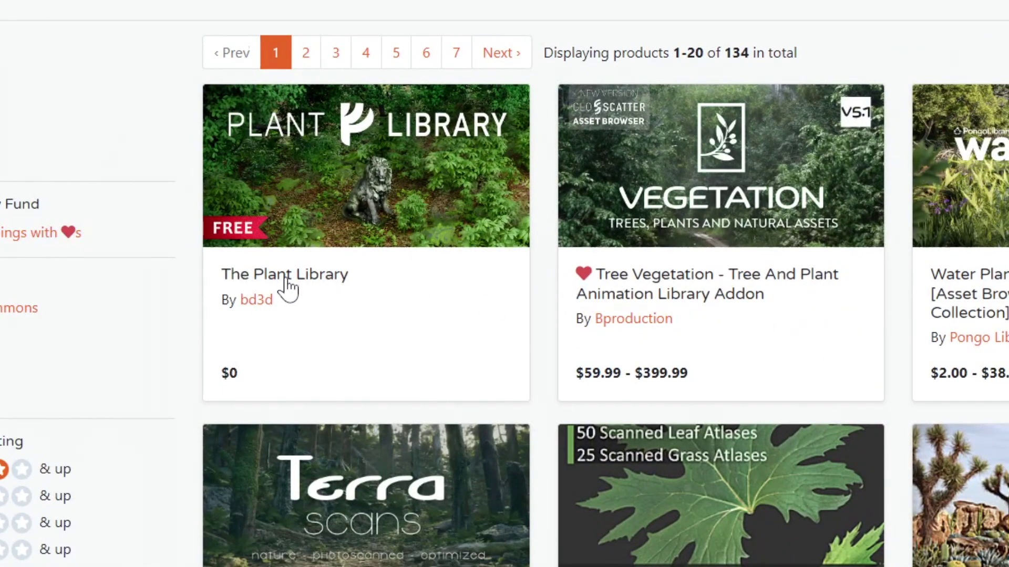
- Open the page of The Plant Library by bd3d and purchase it for $0
{"action": "left_click", "coordinate": [288, 288]}
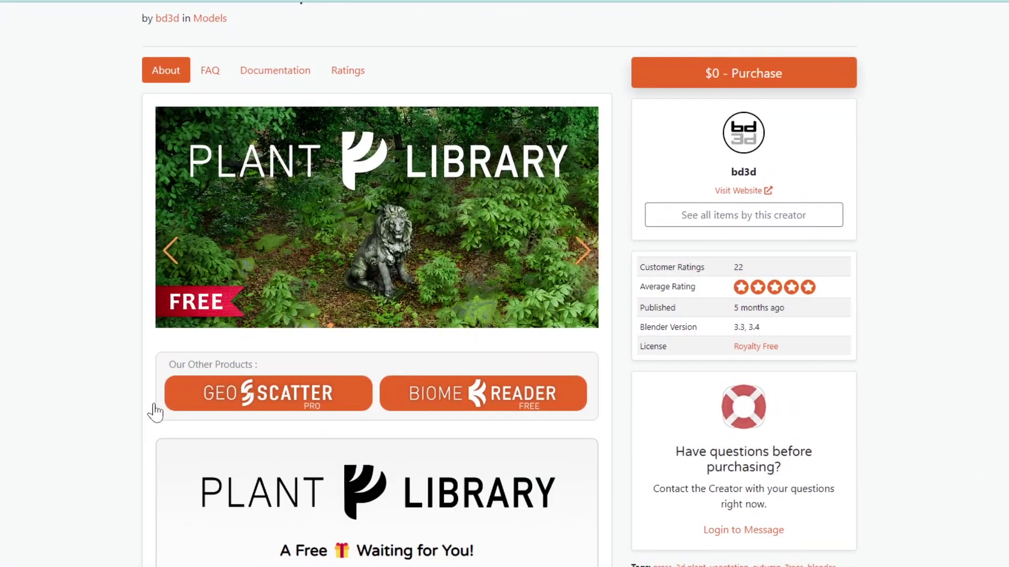
{"action": "left_click", "coordinate": [689, 82]}
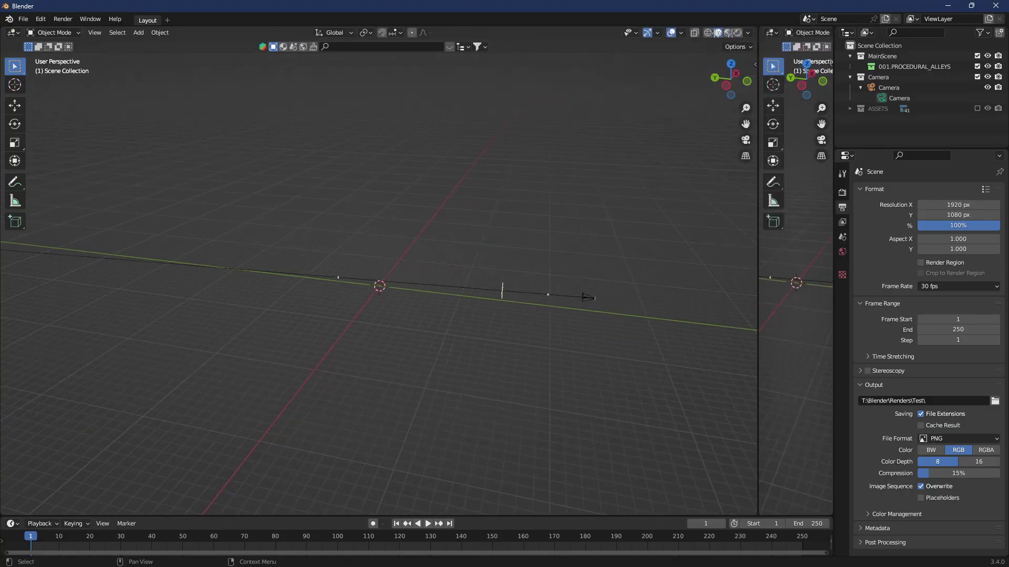
- In Blender, turn the second viewport into an Asset Browser that shows the plant_library_for_b3.3+ library
{"action": "left_click", "coordinate": [529, 16]}
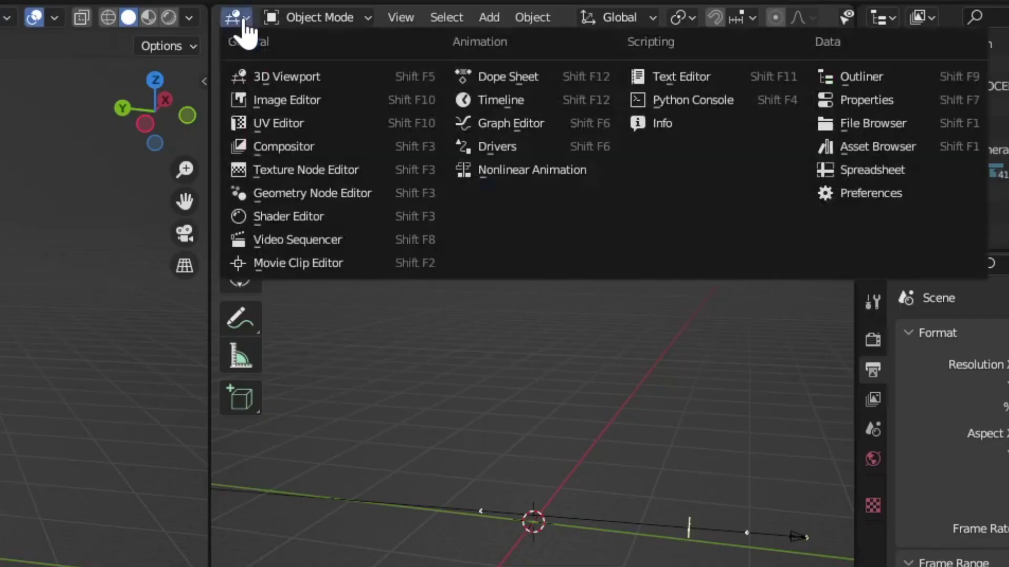
{"action": "left_click", "coordinate": [917, 166]}
{"action": "left_click", "coordinate": [315, 51]}
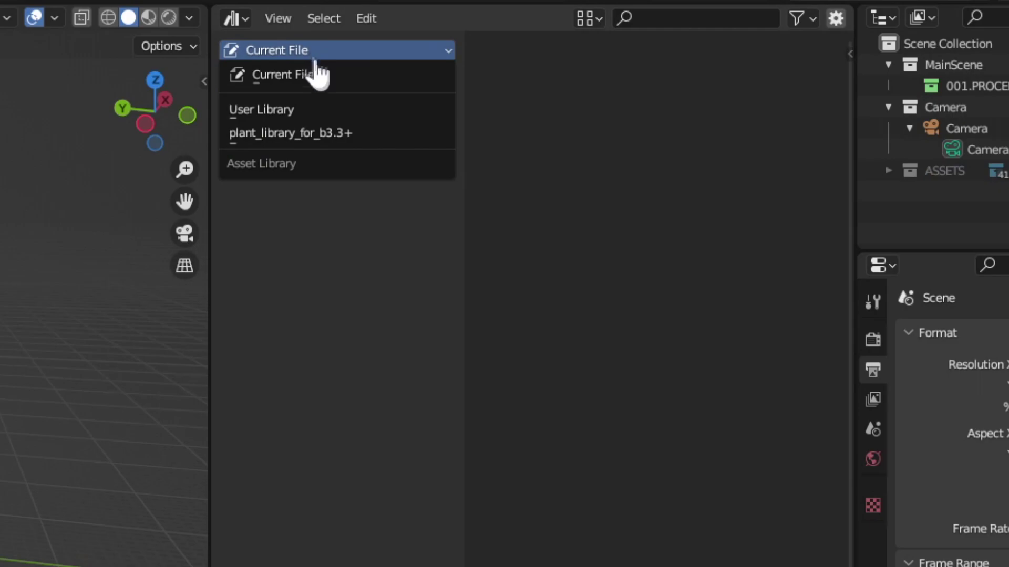
{"action": "left_click", "coordinate": [316, 136]}
- Show the Flowers catalog and add the GS Red poppy 01 asset to the scene
{"action": "left_click", "coordinate": [298, 183]}
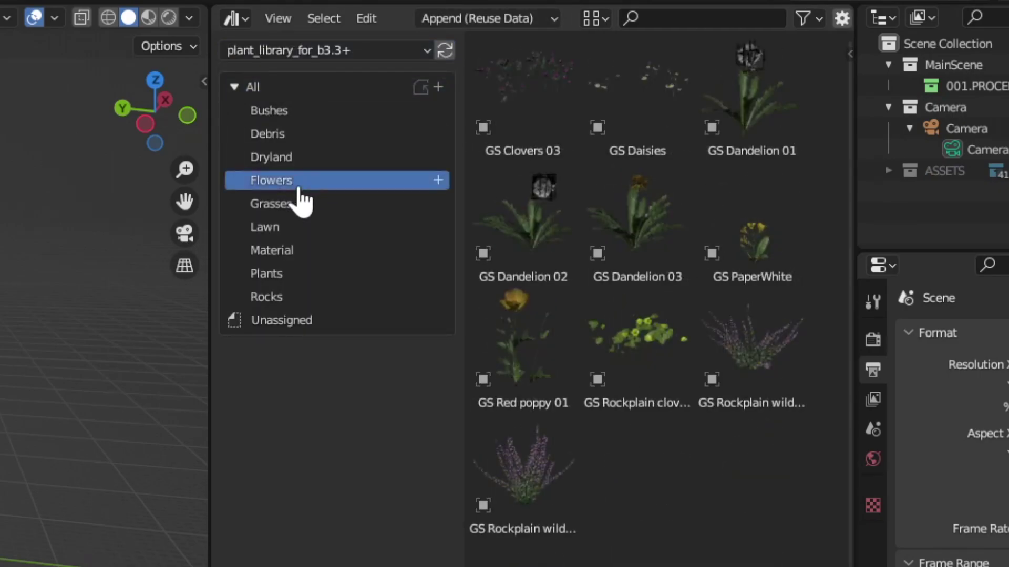
{"action": "left_click", "coordinate": [521, 322]}
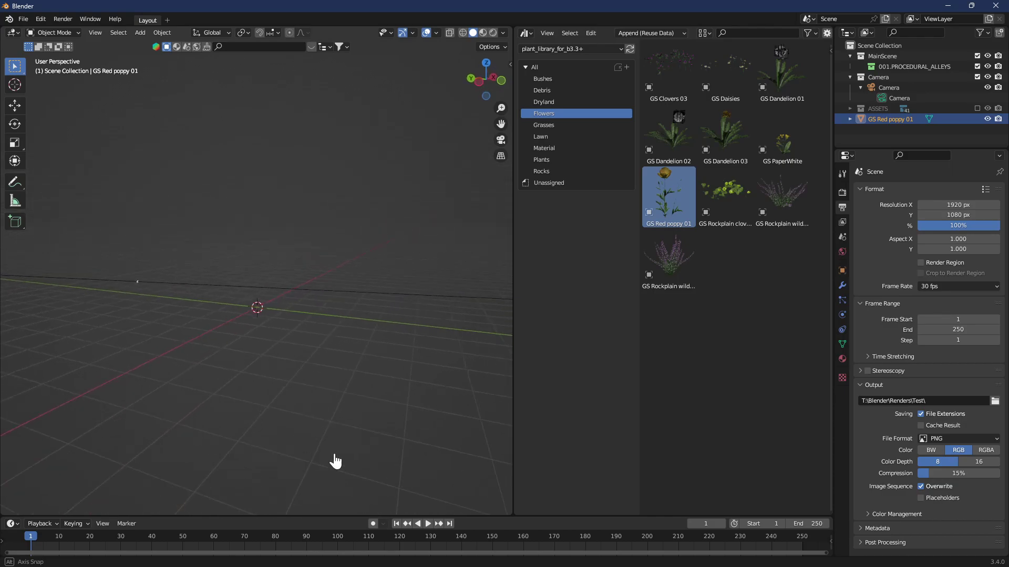
{"action": "middle_click_drag", "start_coordinate": [334, 455], "coordinate": [333, 441]}
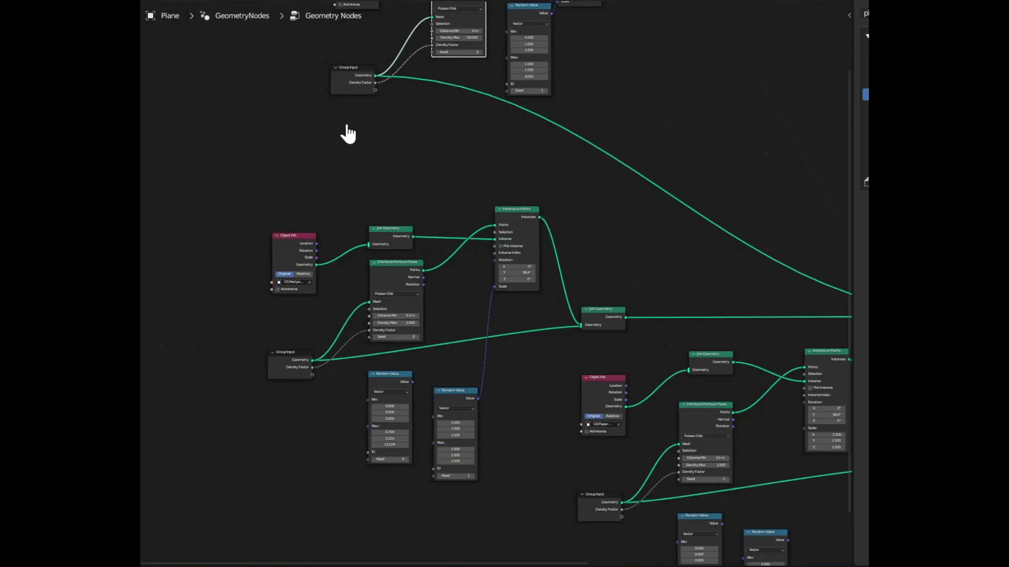
- Examine the Plane's geometry node tree, from the poppy Object Info and Distribute Points on Faces nodes to the complete network
{"action": "scroll", "coordinate": [271, 301], "scroll_direction": "up", "scroll_amount": 6}
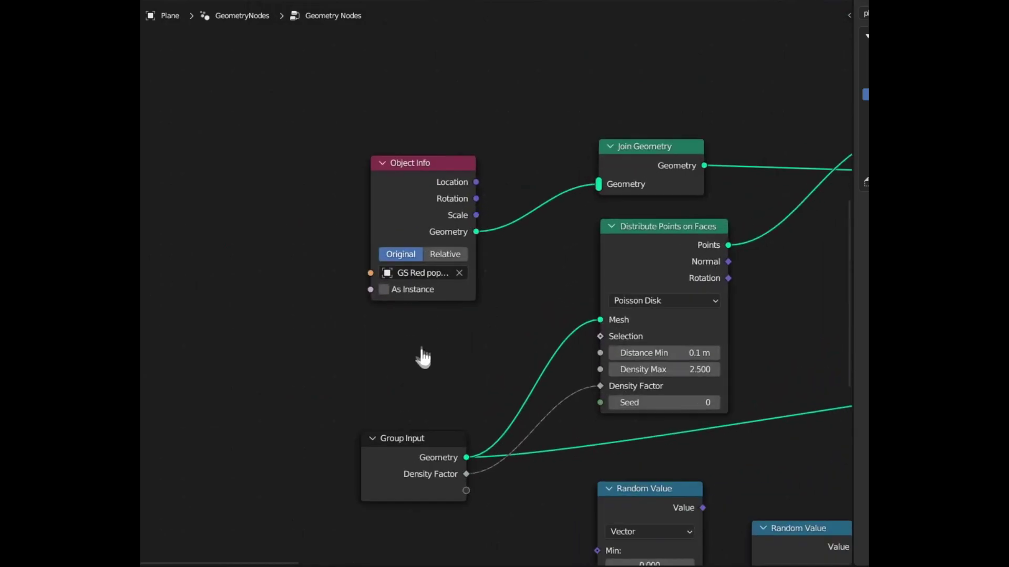
{"action": "scroll", "coordinate": [369, 343], "scroll_direction": "up", "scroll_amount": 1}
{"action": "middle_click_drag", "start_coordinate": [680, 265], "coordinate": [382, 263]}
{"action": "scroll", "coordinate": [563, 306], "scroll_direction": "down", "scroll_amount": 15}
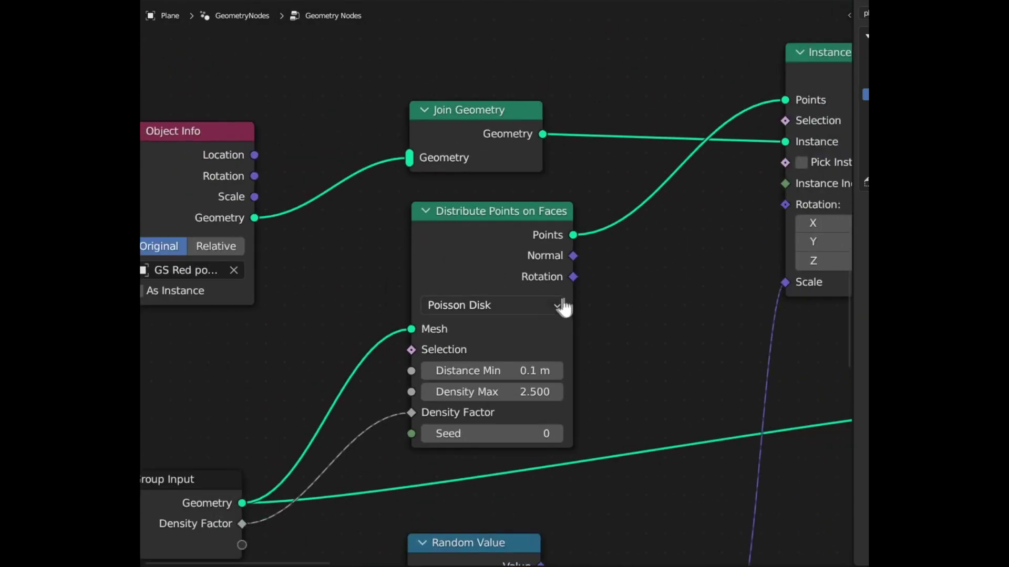
{"action": "middle_click_drag", "start_coordinate": [683, 353], "coordinate": [296, 327]}
{"action": "scroll", "coordinate": [567, 358], "scroll_direction": "down", "scroll_amount": 9}
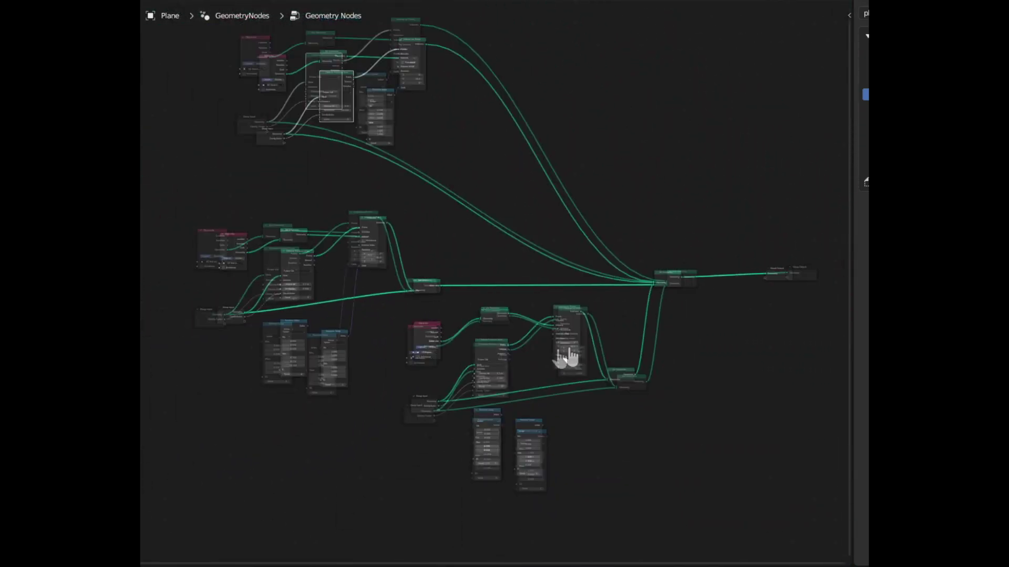
{"action": "middle_click_drag", "start_coordinate": [739, 321], "coordinate": [685, 376]}
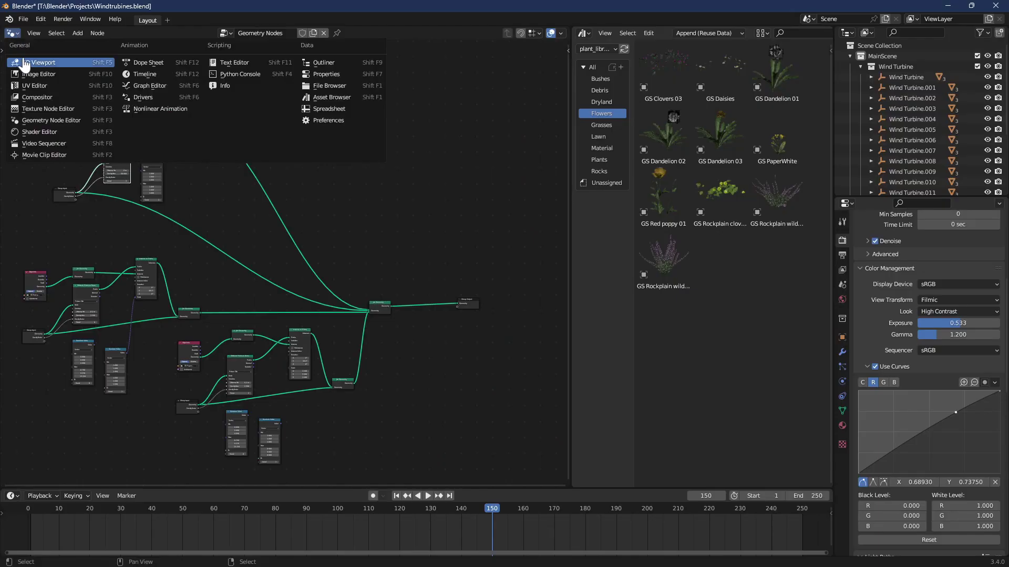
- Switch the node editor to a 3D Viewport, deselect everything and preview the wind turbine field through the camera in rendered shading
{"action": "left_click", "coordinate": [21, 69]}
{"action": "scroll", "coordinate": [304, 326], "scroll_direction": "down", "scroll_amount": 3}
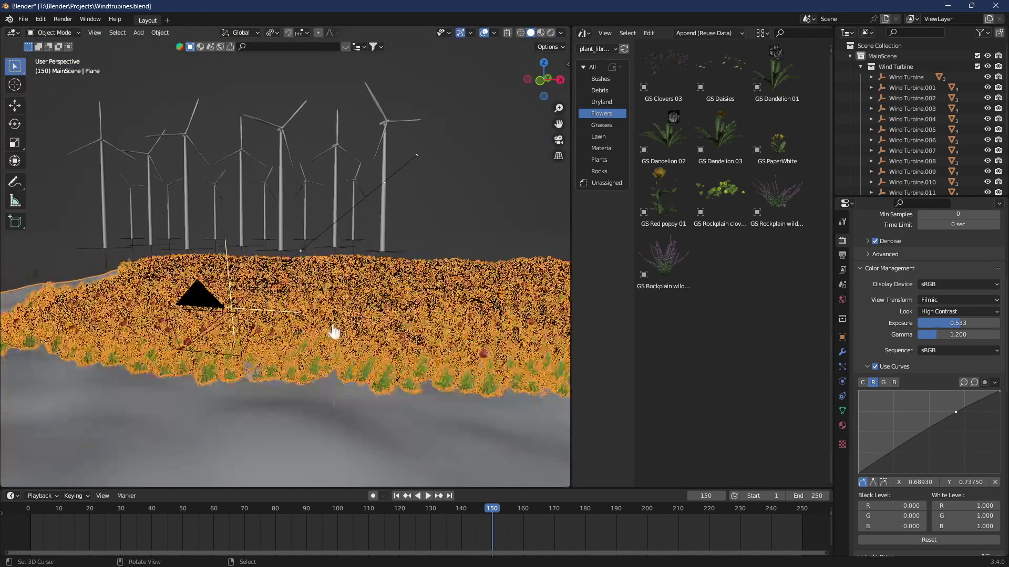
{"action": "mouse_move", "coordinate": [370, 327]}
{"action": "middle_mouse_down"}
{"action": "mouse_move", "coordinate": [407, 340]}
{"action": "mouse_move", "coordinate": [352, 323]}
{"action": "middle_mouse_up"}
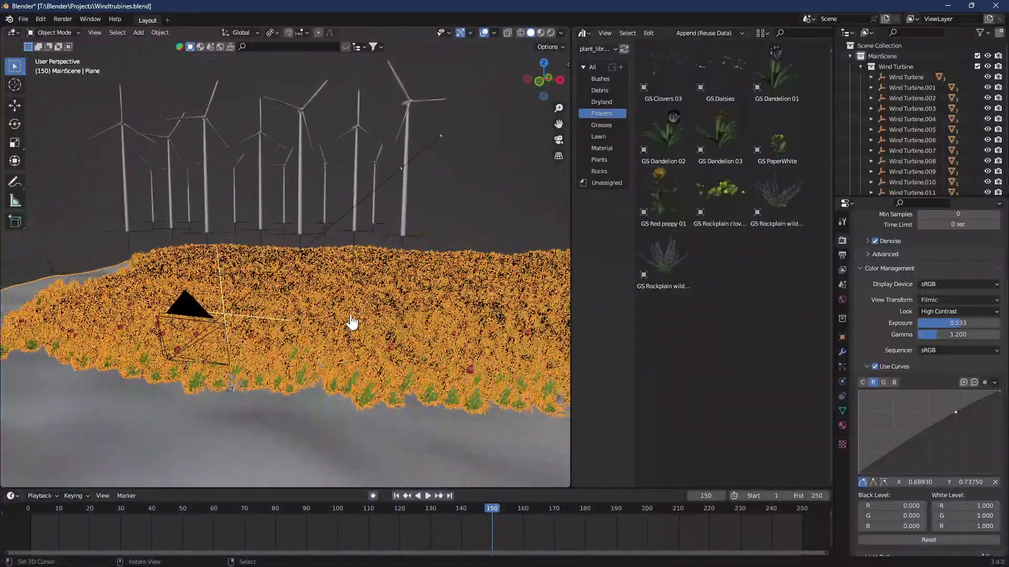
{"action": "key", "text": "alt+a"}
{"action": "key", "text": "KP_0"}
{"action": "left_click", "coordinate": [550, 32]}
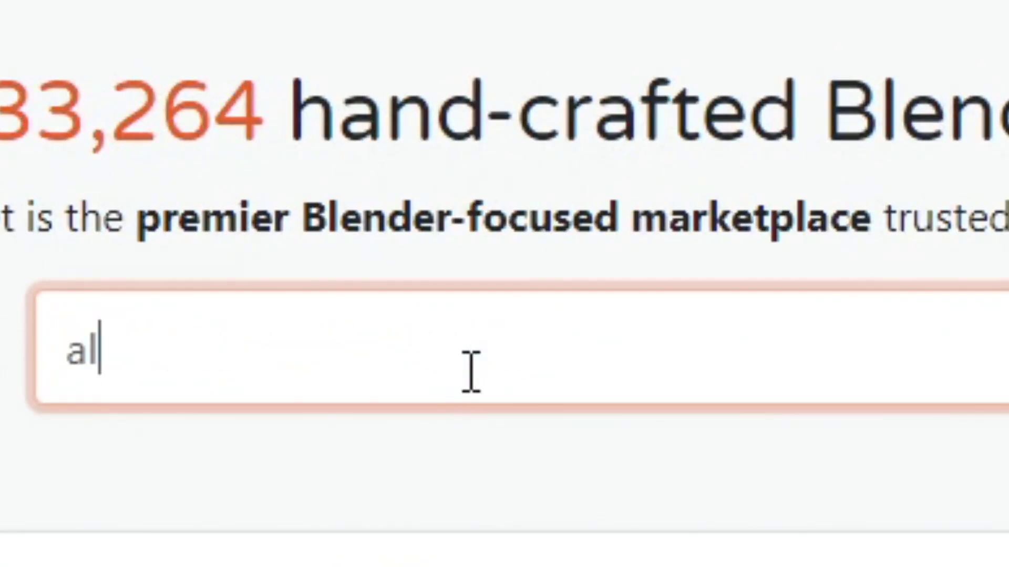
- Find Alt Tab Ocean & Water on Blender Market and purchase its full access version for $0
{"action": "key", "text": "Return"}
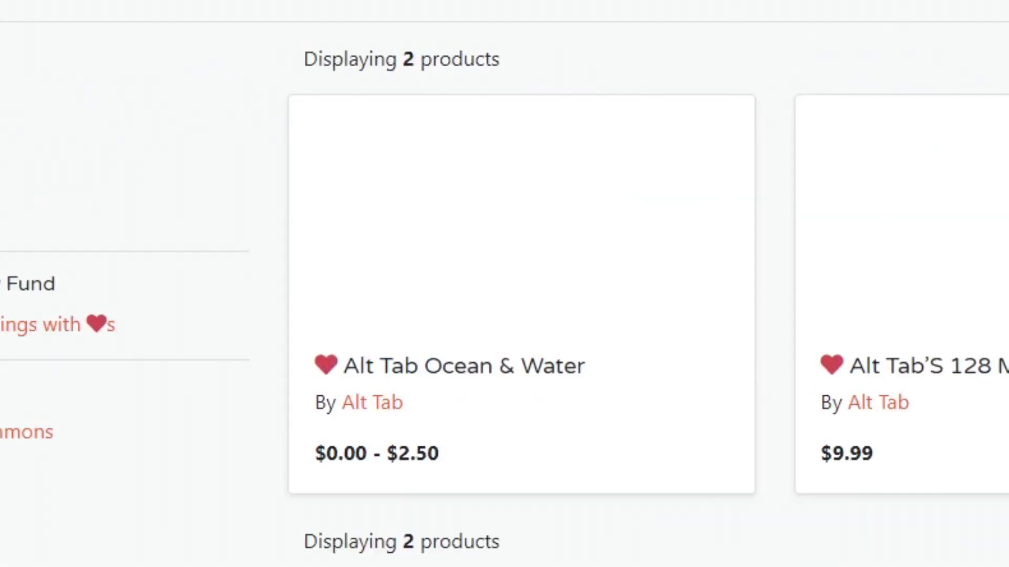
{"action": "left_click", "coordinate": [473, 286]}
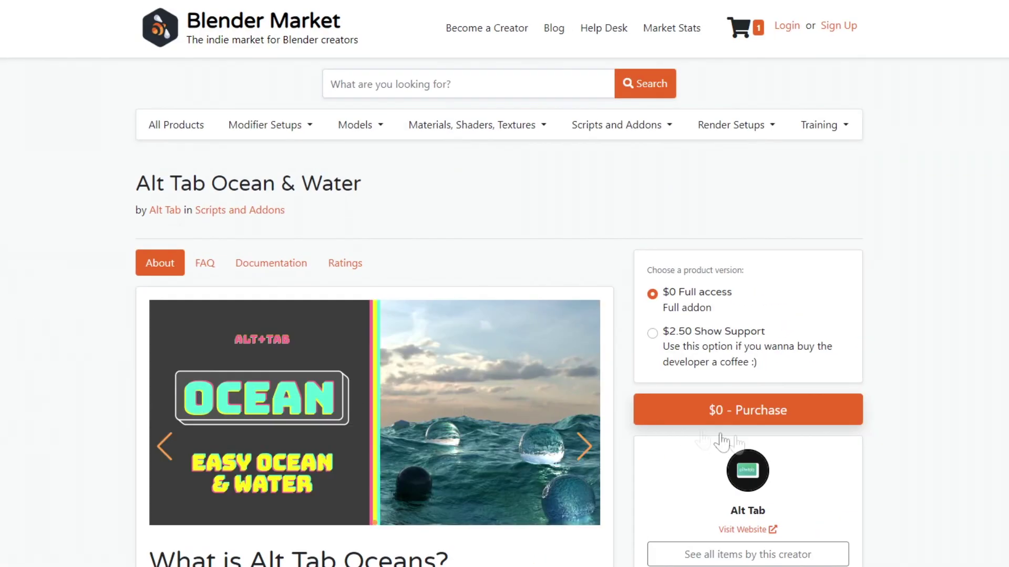
{"action": "left_click", "coordinate": [788, 417]}
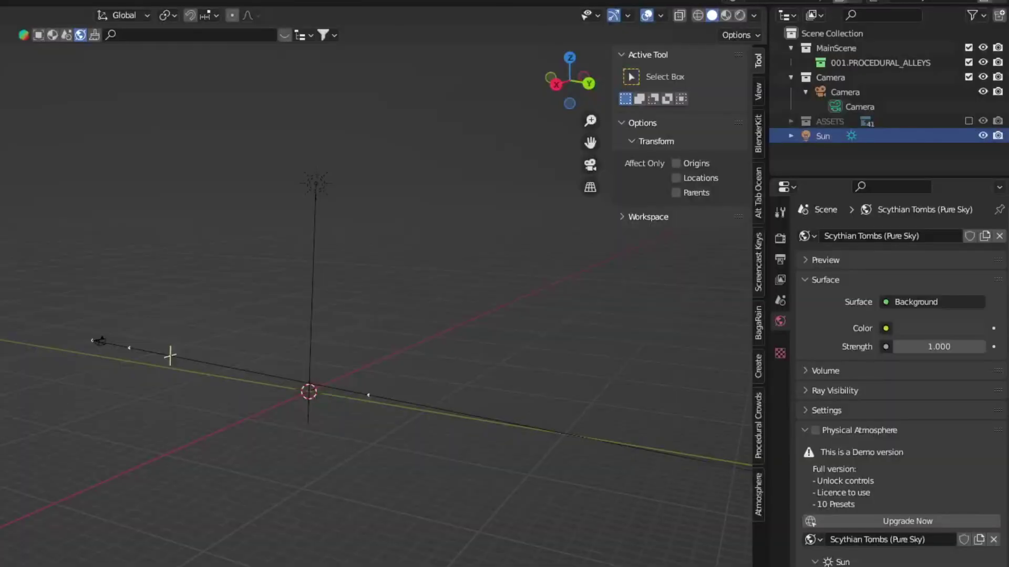
- In Blender, choose the Ocean 7 Big preset in the Alt Tab Ocean add-on and append it to the scene
{"action": "left_click", "coordinate": [760, 213]}
{"action": "left_click", "coordinate": [687, 133]}
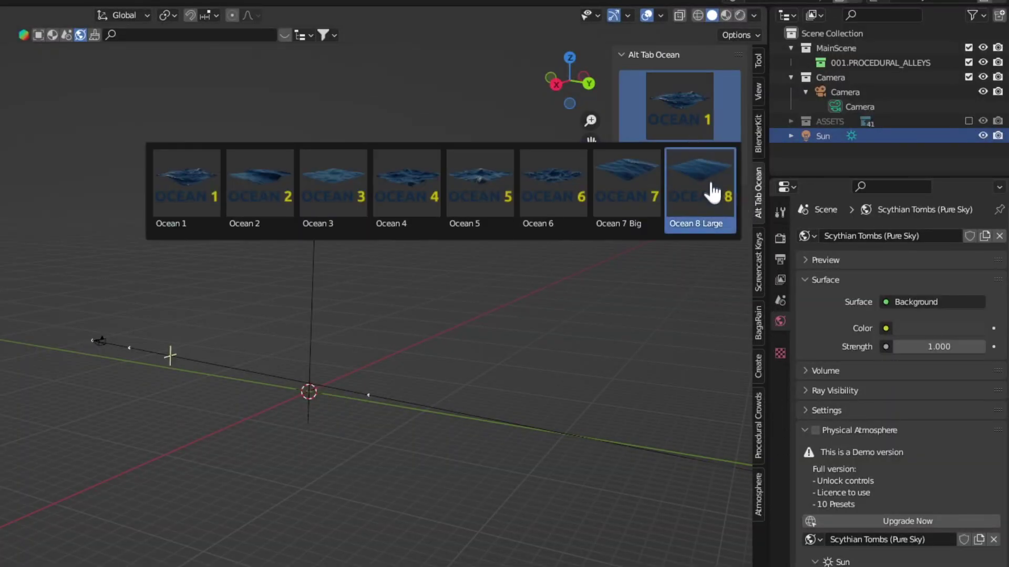
{"action": "left_click", "coordinate": [630, 209]}
{"action": "left_click", "coordinate": [676, 155]}
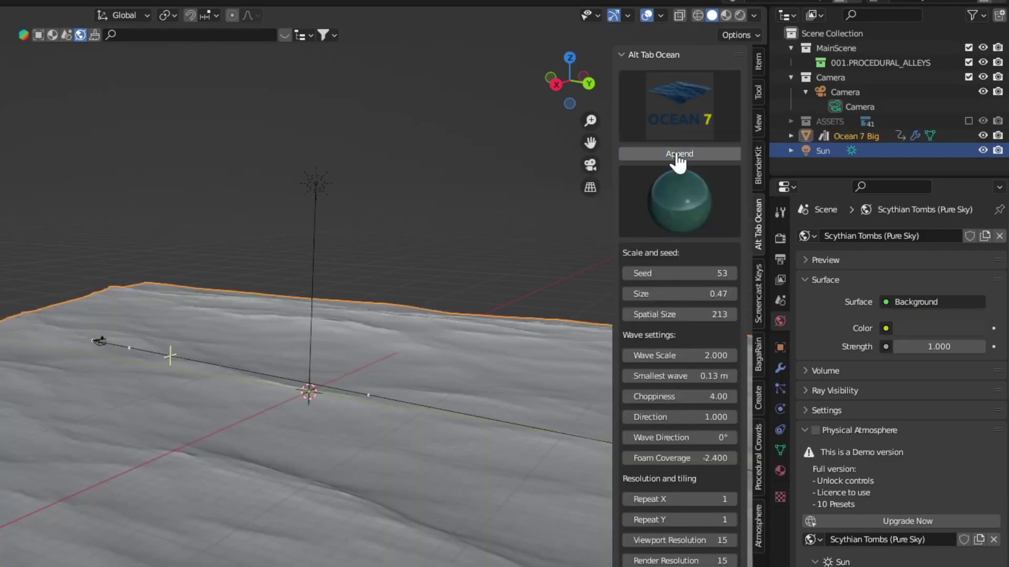
- Show the appended ocean in rendered shading and pick another water material for it in the Alt Tab Ocean settings
{"action": "scroll", "coordinate": [312, 532], "scroll_direction": "down", "scroll_amount": 2}
{"action": "middle_click_drag", "start_coordinate": [175, 356], "coordinate": [187, 362]}
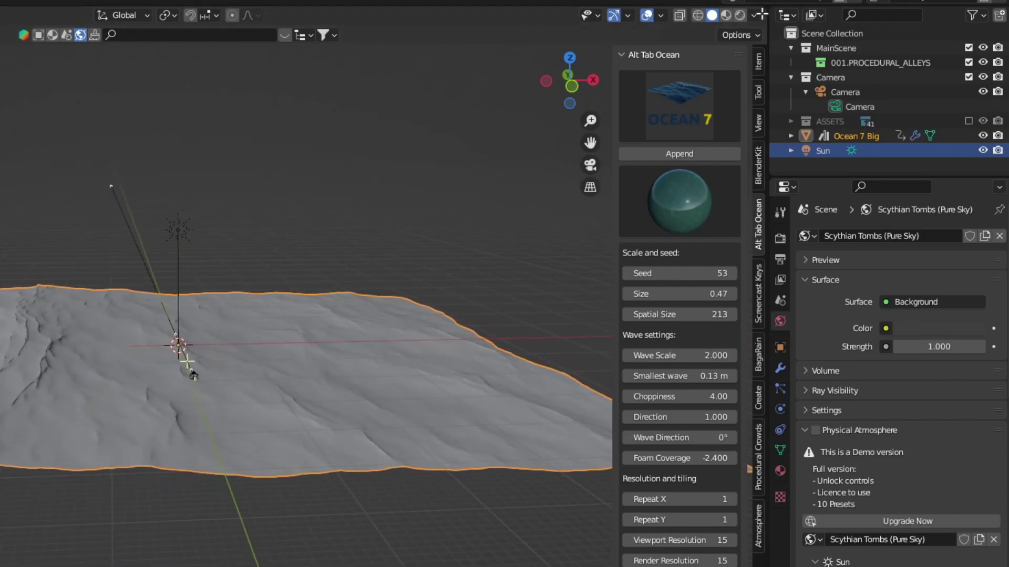
{"action": "left_click", "coordinate": [740, 14]}
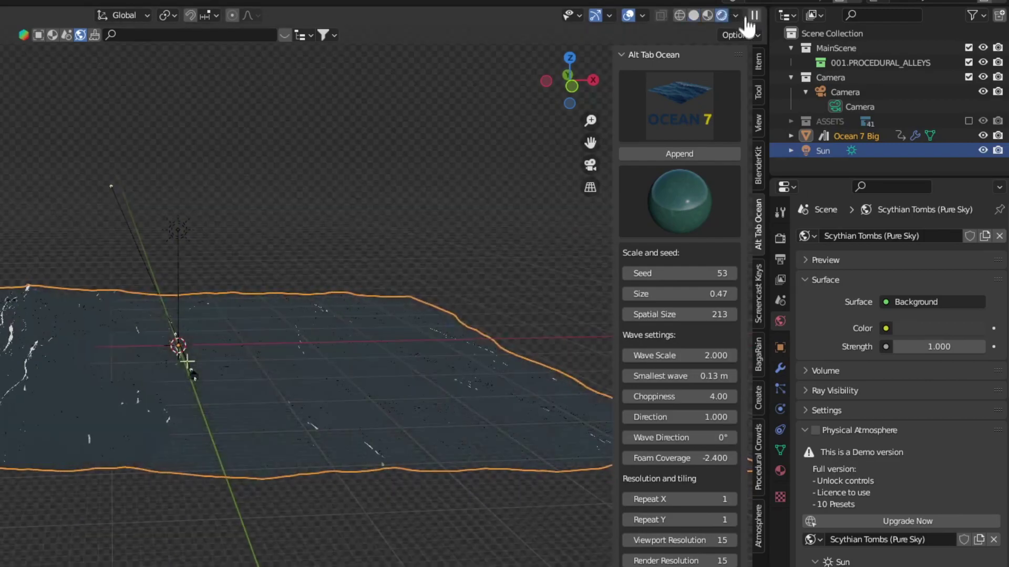
{"action": "left_click", "coordinate": [717, 199]}
{"action": "left_click", "coordinate": [639, 279]}
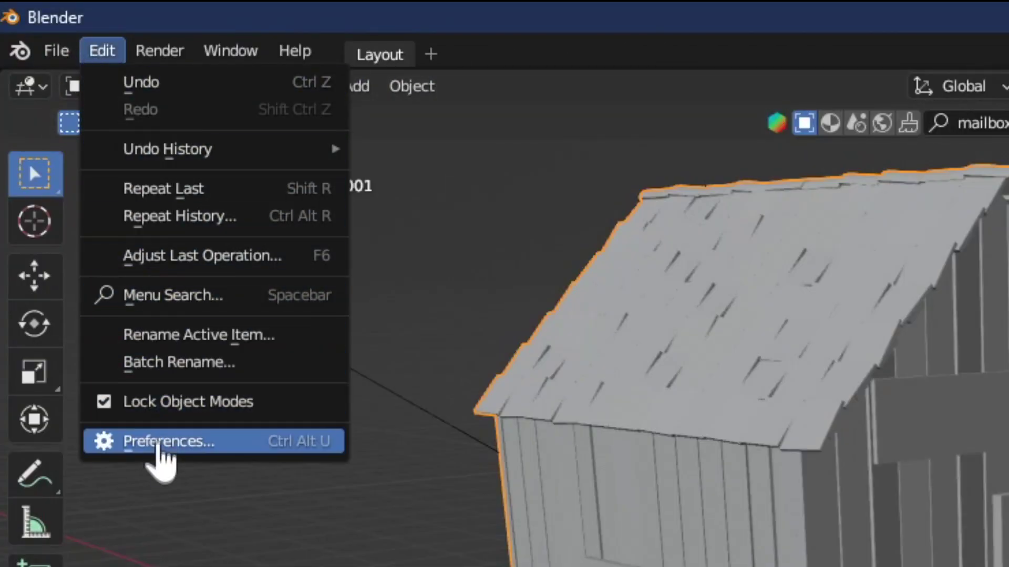
- Open Blender's preferences and search the add-ons for "real"
{"action": "left_click", "coordinate": [158, 444]}
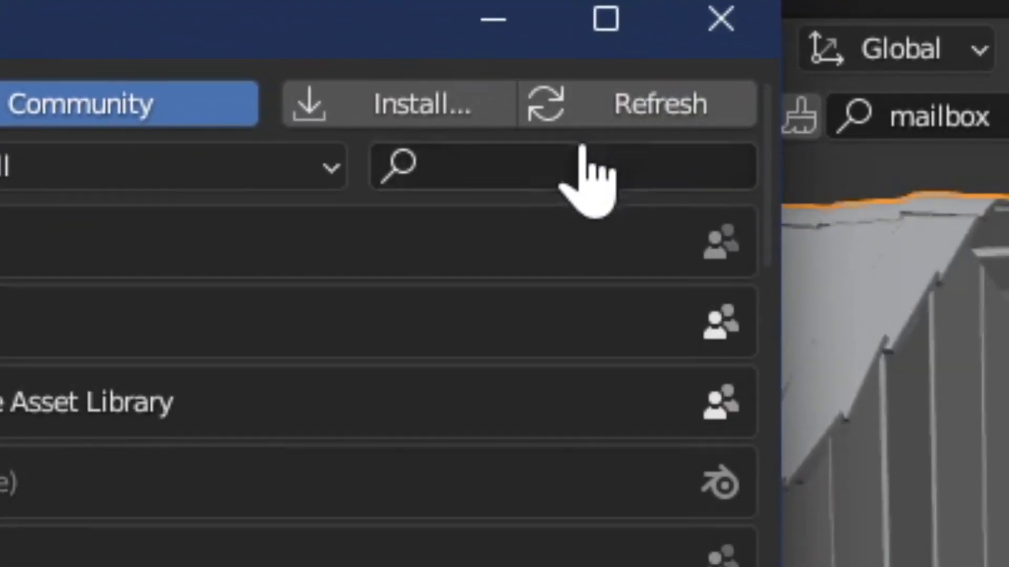
{"action": "left_click", "coordinate": [583, 152]}
{"action": "type", "text": "real"}
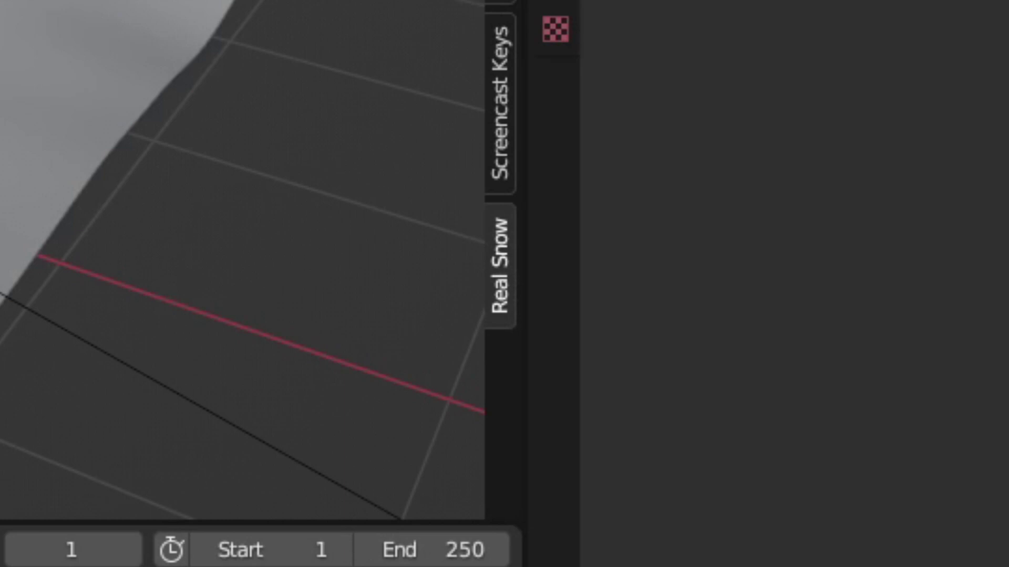
- With Real Snow's Selected Faces option enabled, add snow to the shop's roof, the mailbox and its post
{"action": "mouse_move", "coordinate": [360, 185]}
{"action": "middle_mouse_down"}
{"action": "mouse_move", "coordinate": [236, 223]}
{"action": "mouse_move", "coordinate": [359, 186]}
{"action": "middle_mouse_up"}
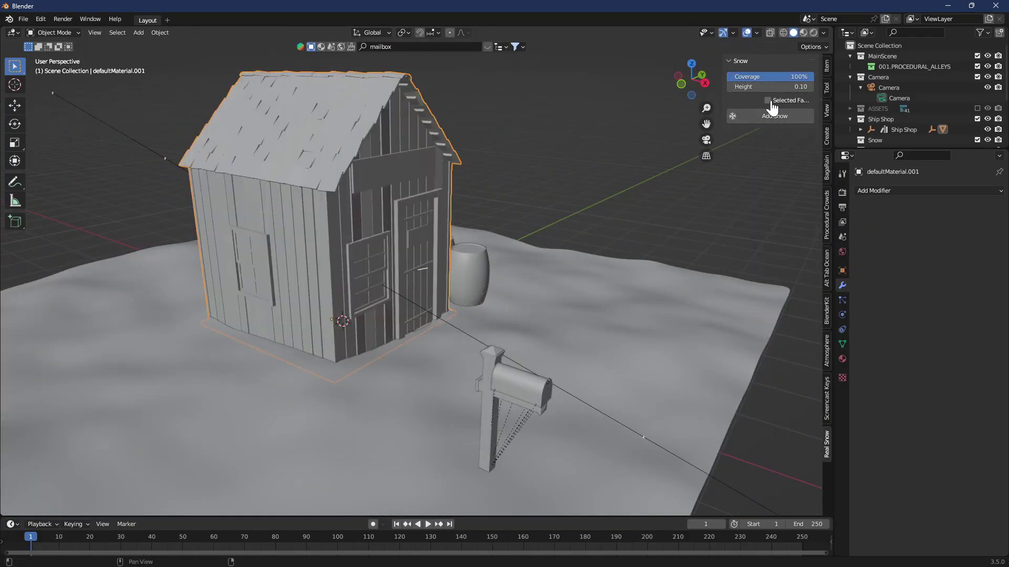
{"action": "left_click", "coordinate": [786, 118]}
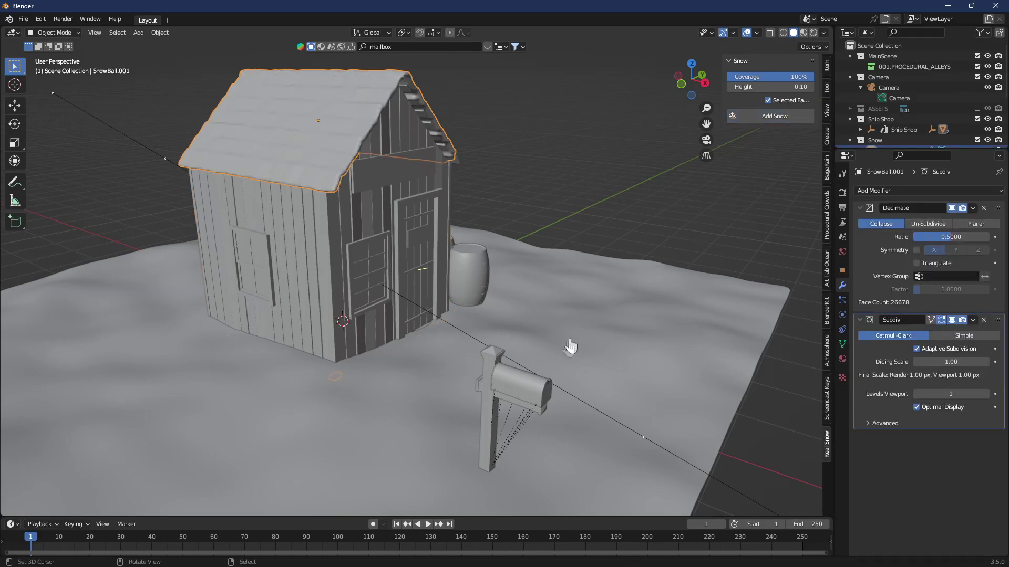
{"action": "left_click", "coordinate": [525, 390]}
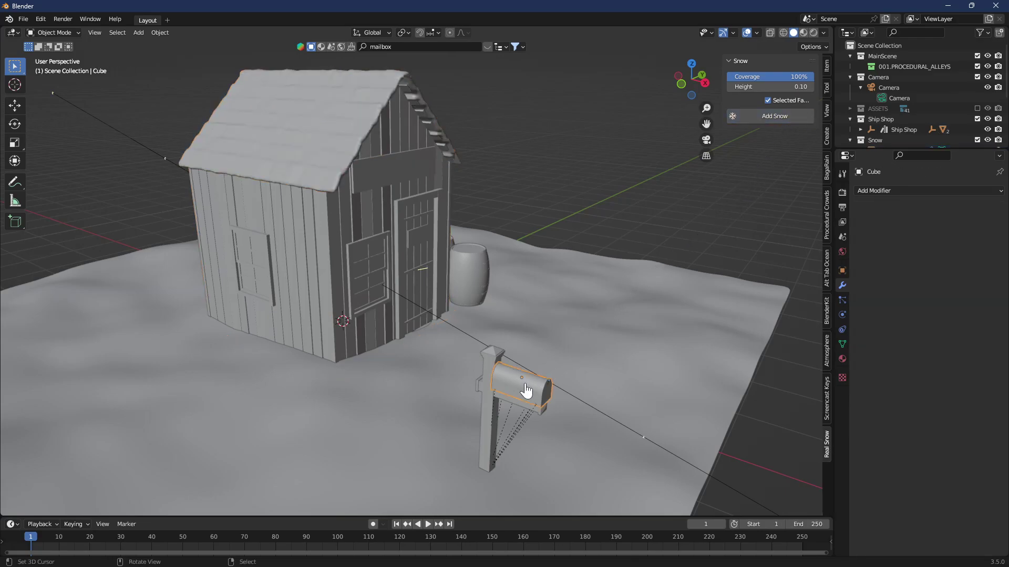
{"action": "left_click", "coordinate": [798, 117]}
{"action": "left_click", "coordinate": [494, 362]}
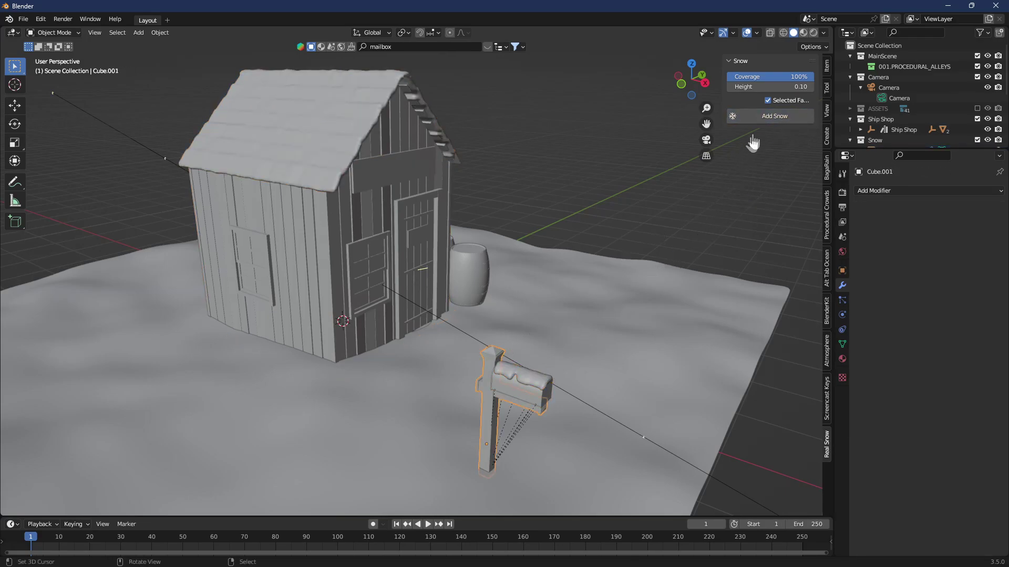
{"action": "left_click", "coordinate": [768, 117]}
- Add snow to each of the three barrels beside the shop with Real Snow
{"action": "middle_click_drag", "start_coordinate": [722, 300], "coordinate": [616, 324]}
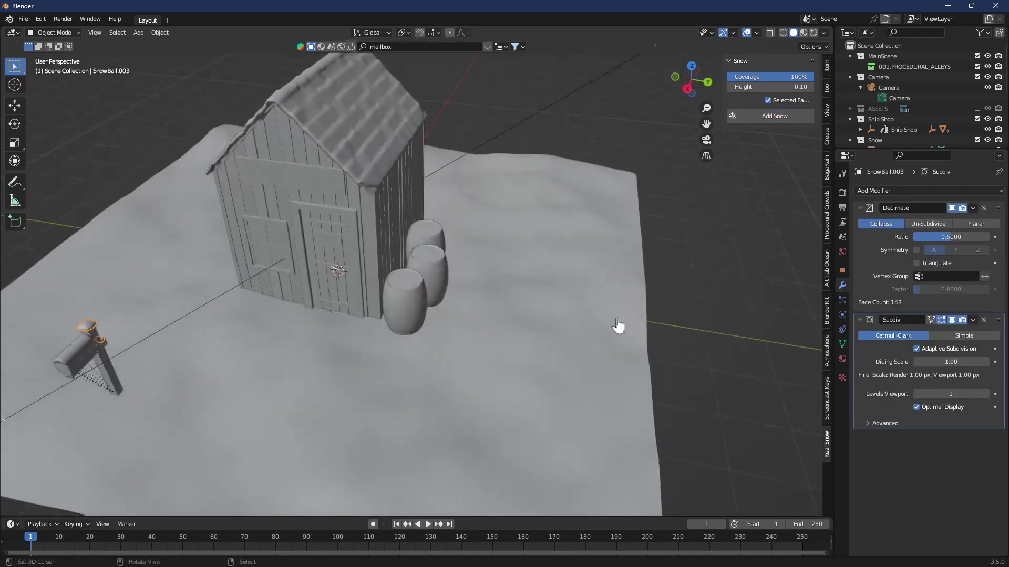
{"action": "left_click", "coordinate": [404, 295]}
{"action": "left_click", "coordinate": [768, 117]}
{"action": "right_click", "coordinate": [435, 269]}
{"action": "key", "text": "Tab"}
{"action": "key", "text": "Tab"}
{"action": "right_click", "coordinate": [433, 257]}
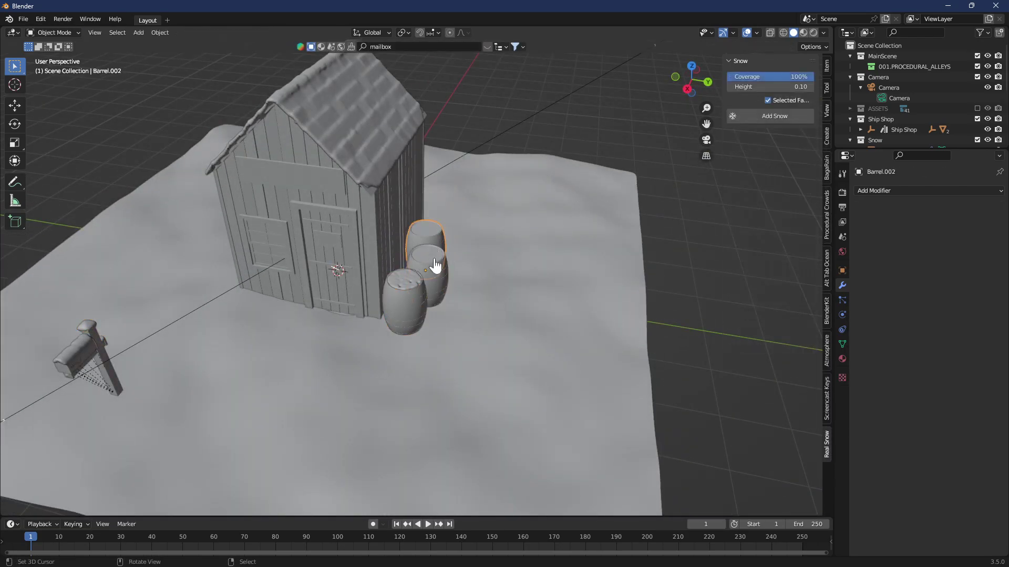
{"action": "left_click", "coordinate": [769, 116]}
{"action": "left_click", "coordinate": [448, 263]}
{"action": "right_click", "coordinate": [424, 271]}
{"action": "left_click", "coordinate": [769, 116]}
- Preview the snow-covered shop, mailbox and barrels in rendered shading
{"action": "mouse_move", "coordinate": [531, 331]}
{"action": "middle_mouse_down"}
{"action": "mouse_move", "coordinate": [614, 275]}
{"action": "mouse_move", "coordinate": [592, 288]}
{"action": "middle_mouse_up"}
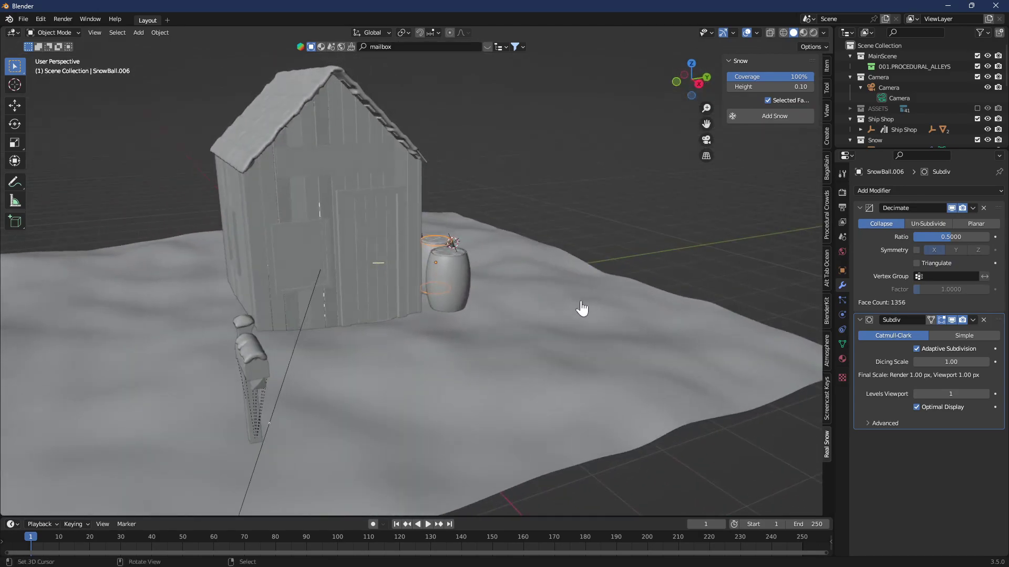
{"action": "key", "text": "shift+z"}
{"action": "middle_click_drag", "start_coordinate": [561, 320], "coordinate": [663, 344], "text": "shift"}
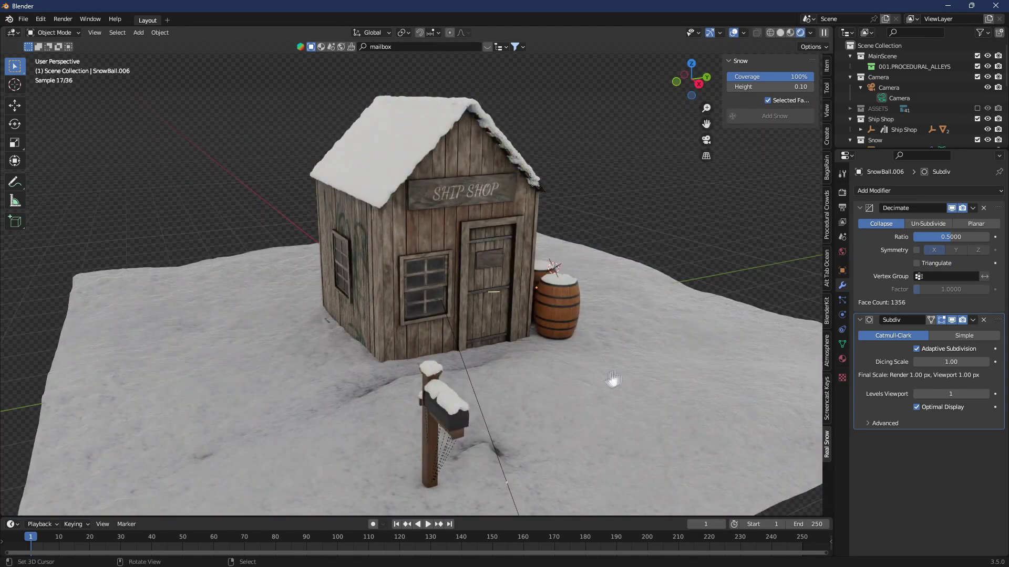
{"action": "mouse_move", "coordinate": [613, 379]}
{"action": "middle_mouse_down"}
{"action": "mouse_move", "coordinate": [581, 400]}
{"action": "mouse_move", "coordinate": [551, 387]}
{"action": "mouse_move", "coordinate": [601, 369]}
{"action": "middle_mouse_up"}
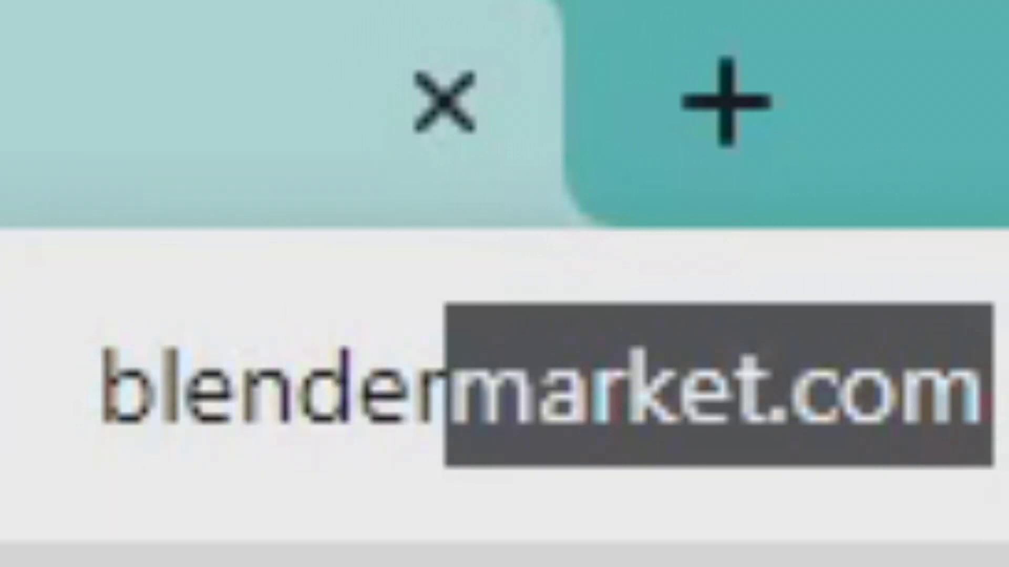
- In the web browser, open Astro-Lab from the Blender Labs Gumroad store and add it to the cart for $0
{"action": "key", "text": "Return"}
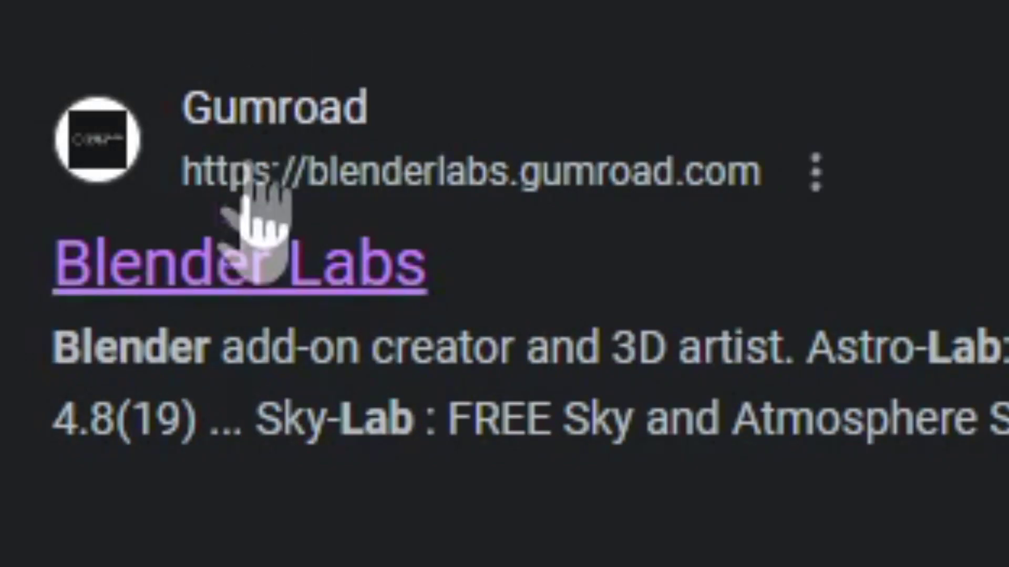
{"action": "left_click", "coordinate": [246, 284]}
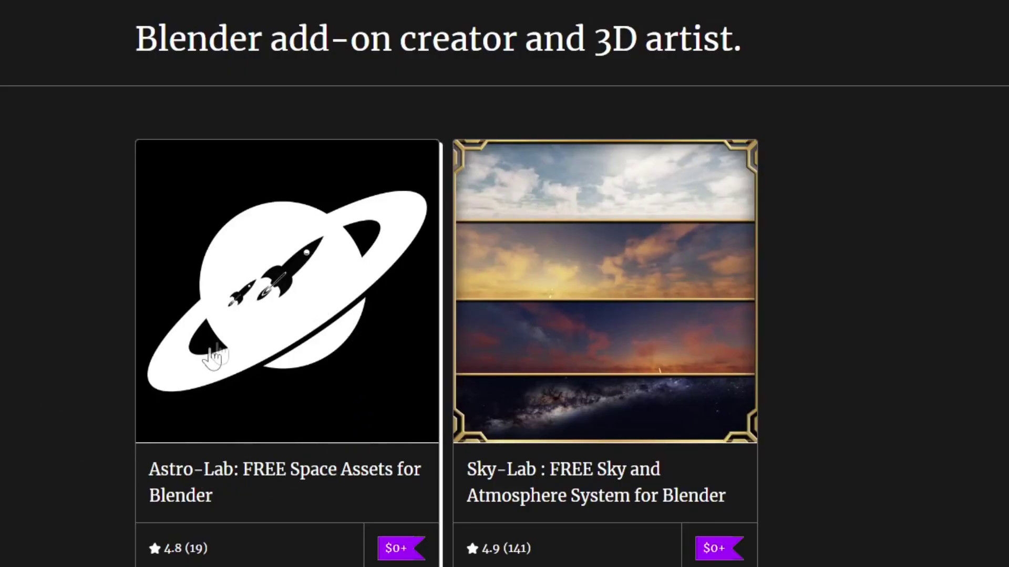
{"action": "left_click", "coordinate": [316, 386]}
{"action": "left_click", "coordinate": [476, 257]}
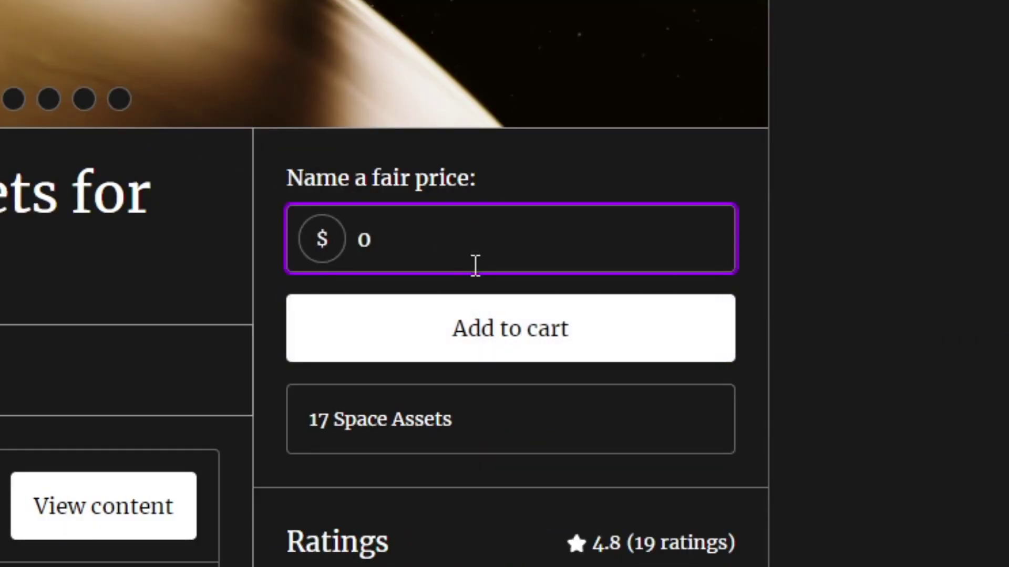
{"action": "left_click", "coordinate": [477, 329]}
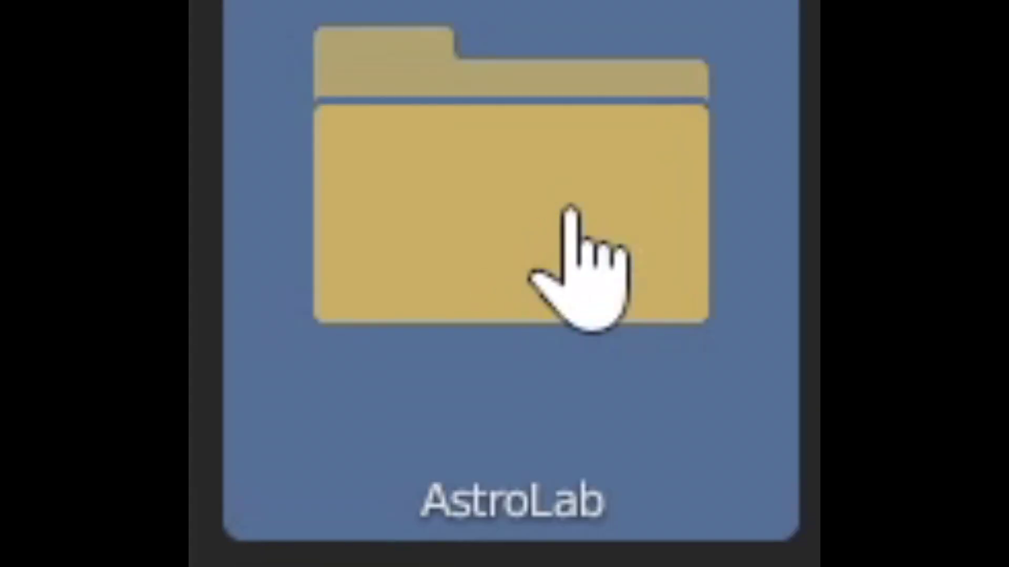
- In Blender, install the add-on astrolab_1.0.0.zip from the AstroLab folder and register its Presets folder as an asset library
{"action": "left_click", "coordinate": [574, 270]}
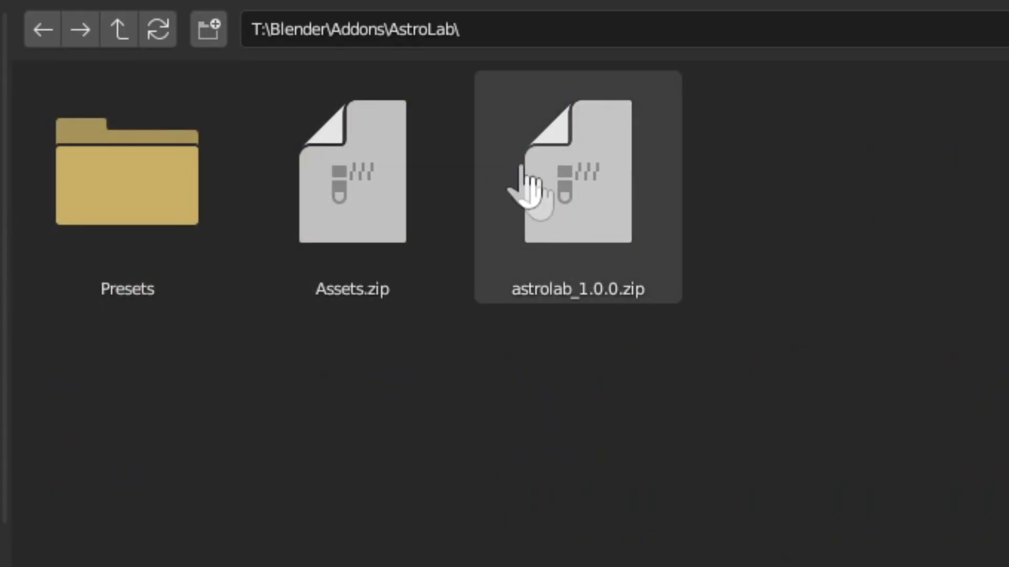
{"action": "double_click", "coordinate": [609, 173]}
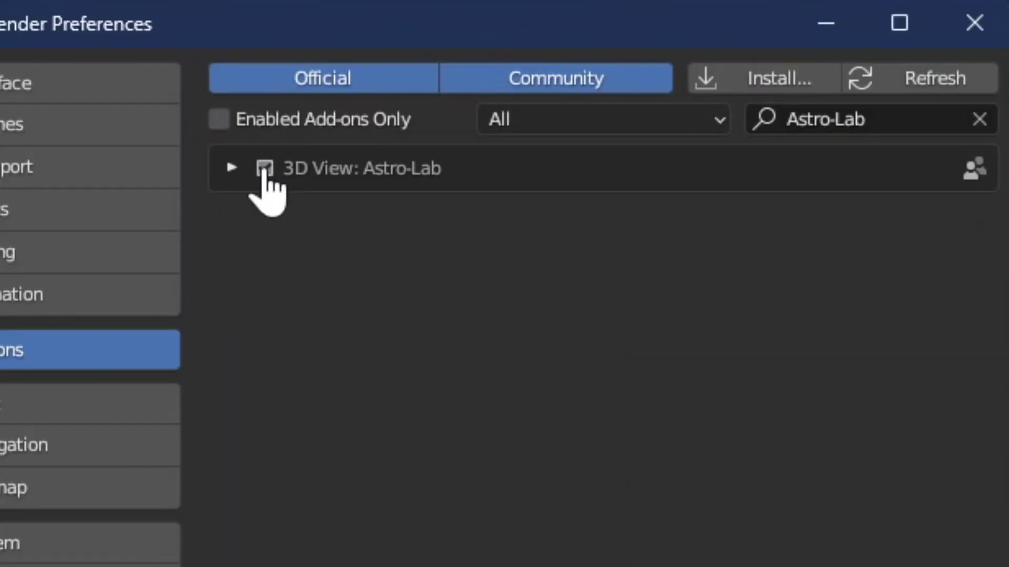
{"action": "left_click", "coordinate": [115, 439]}
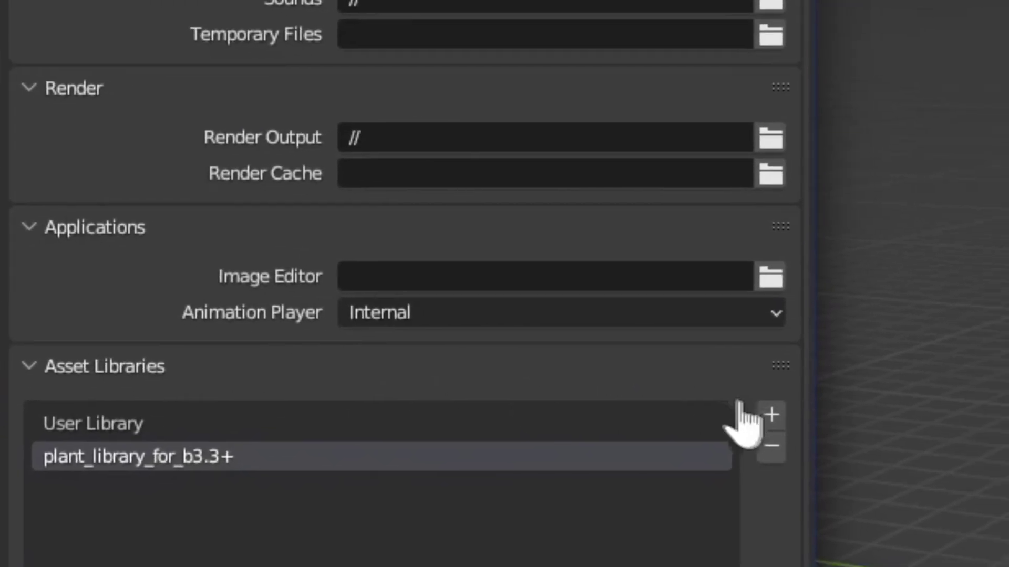
{"action": "left_click", "coordinate": [771, 415]}
{"action": "left_click", "coordinate": [605, 198]}
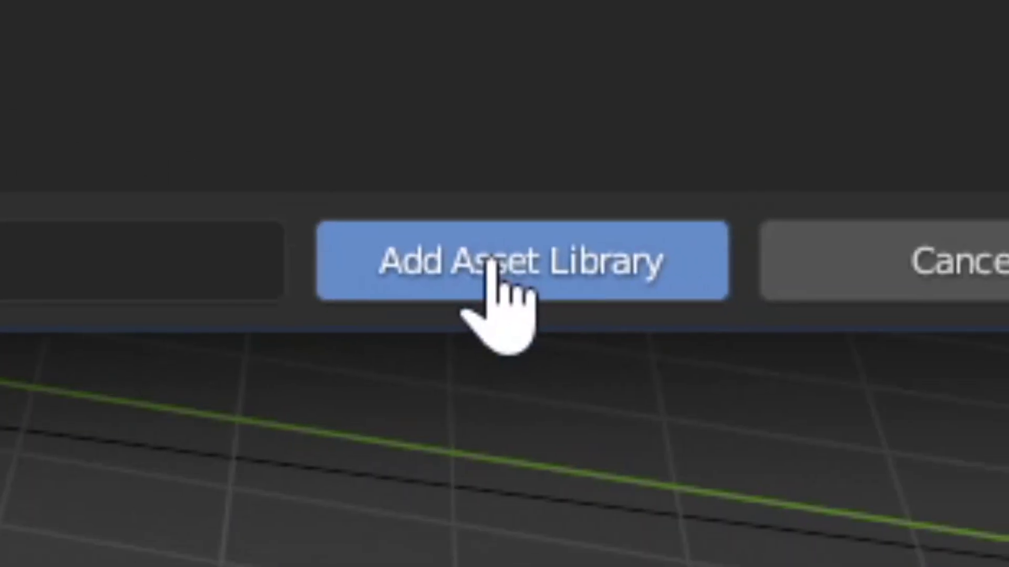
{"action": "left_click", "coordinate": [499, 288]}
- Split the 3D viewport, turn the new area into an Asset Browser and show the Presets library
{"action": "left_click_drag", "start_coordinate": [914, 31], "coordinate": [426, 77]}
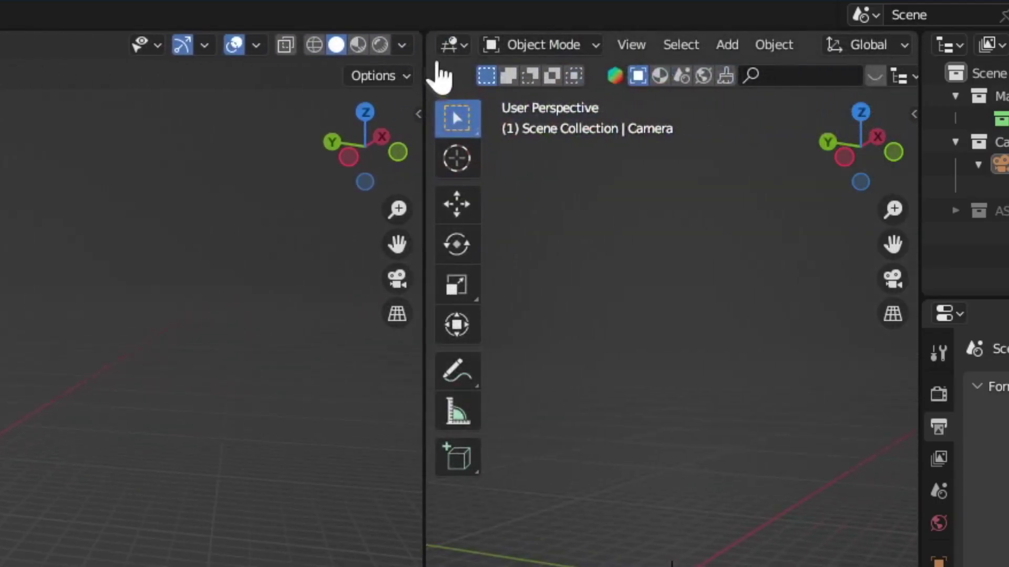
{"action": "left_click", "coordinate": [450, 46]}
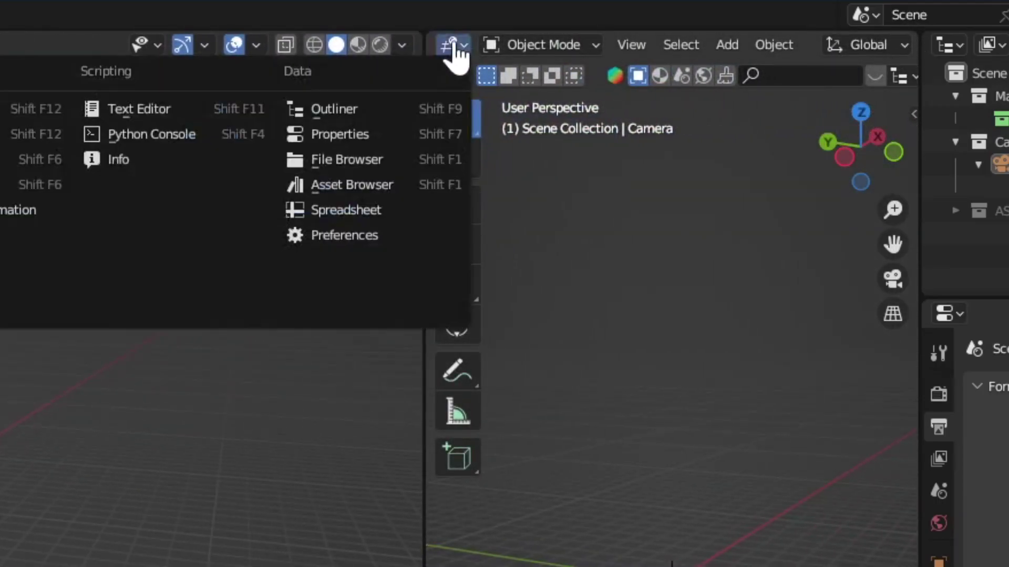
{"action": "left_click", "coordinate": [372, 185]}
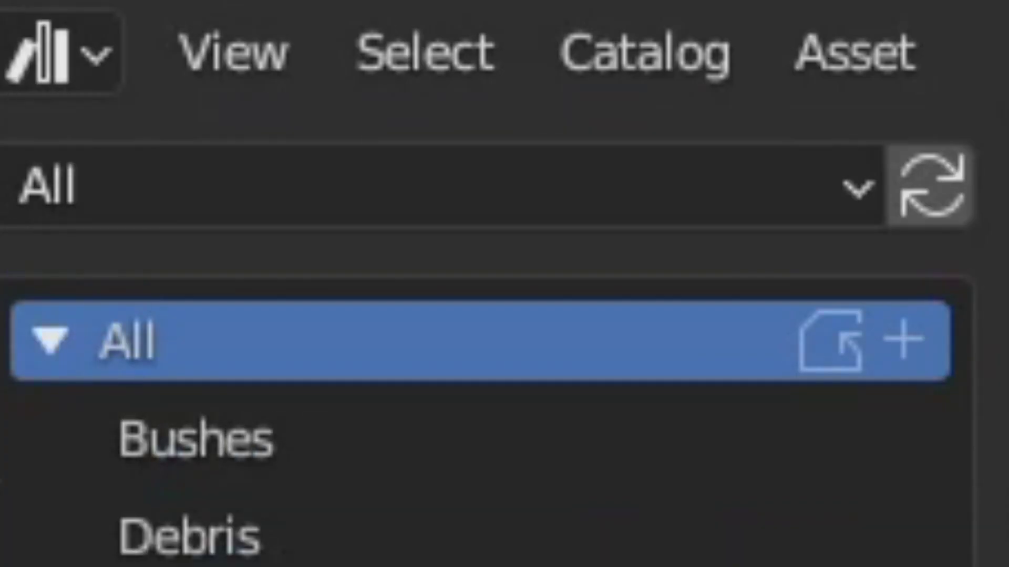
{"action": "left_click", "coordinate": [237, 191]}
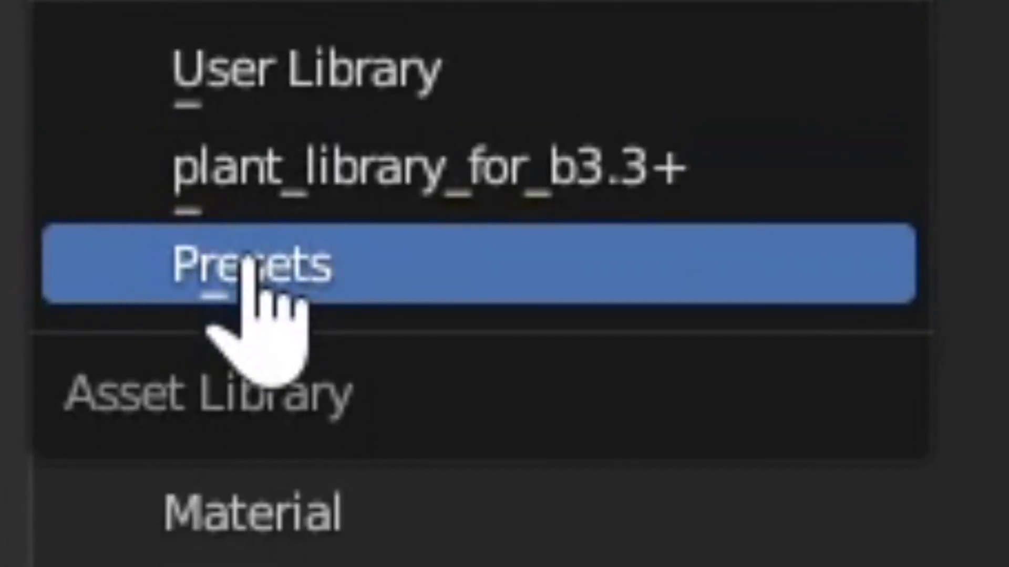
{"action": "left_click", "coordinate": [248, 264]}
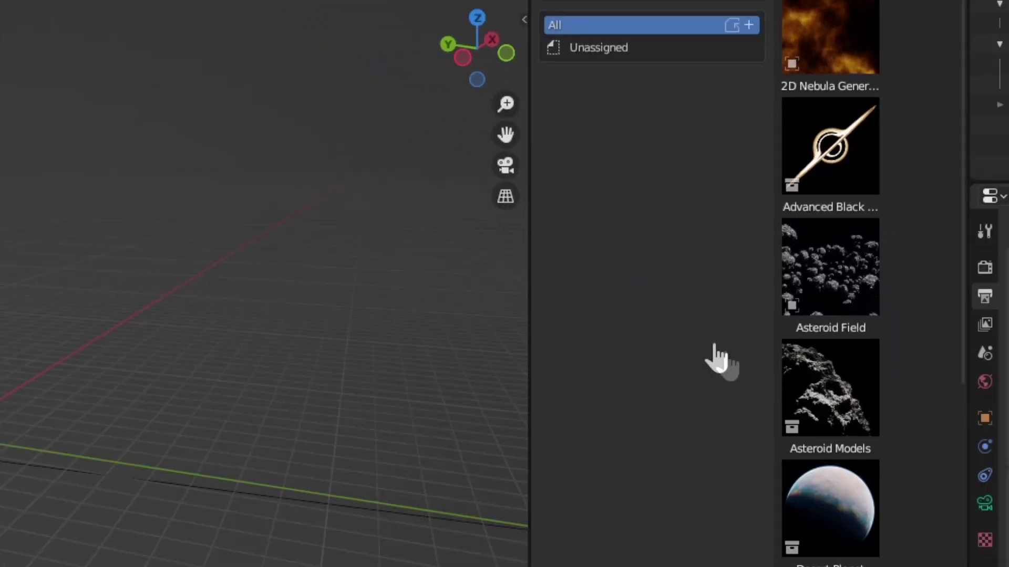
- Add the Desert Planet asset with Instance disabled and show the Astro-Lab controls for its Cloud System
{"action": "left_click_drag", "start_coordinate": [760, 324], "coordinate": [302, 265]}
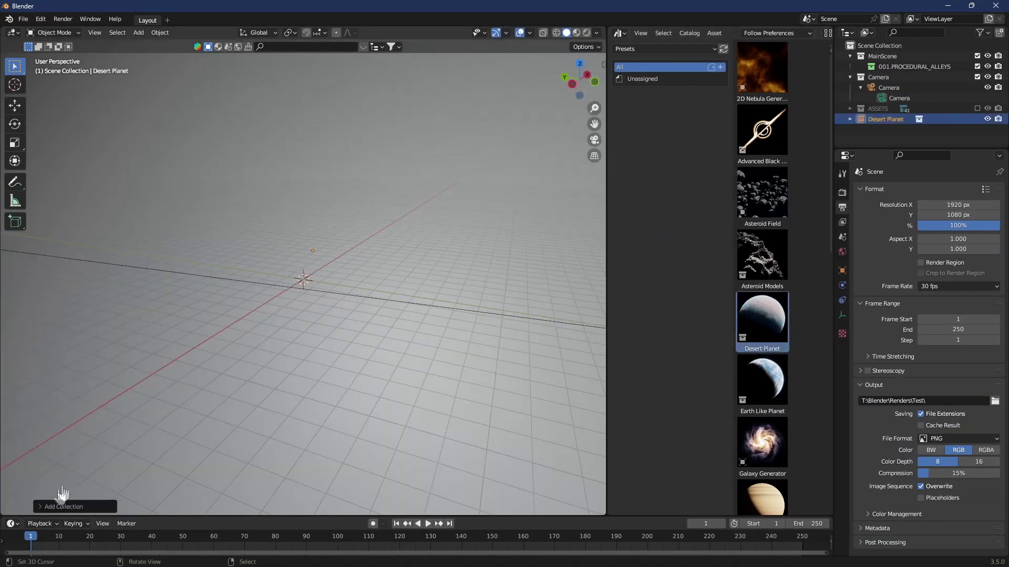
{"action": "left_click", "coordinate": [51, 507]}
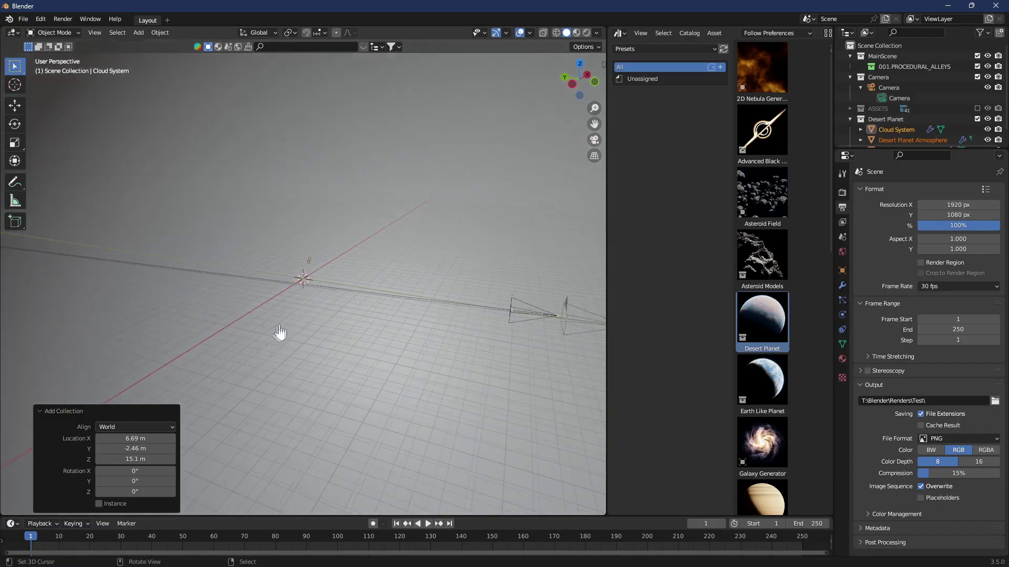
{"action": "scroll", "coordinate": [281, 333], "scroll_direction": "up", "scroll_amount": 10}
{"action": "key", "text": "n"}
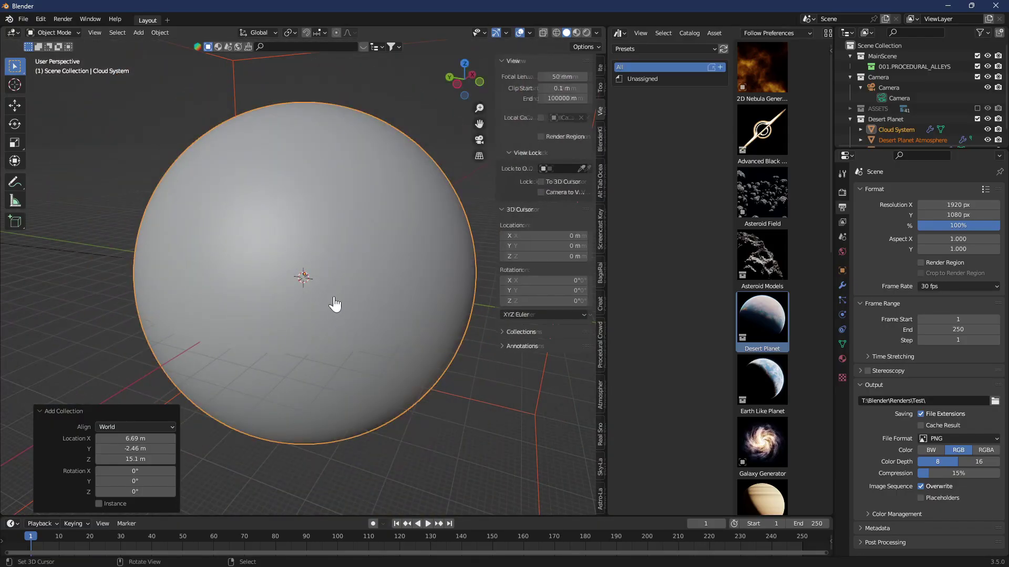
{"action": "left_click", "coordinate": [599, 498]}
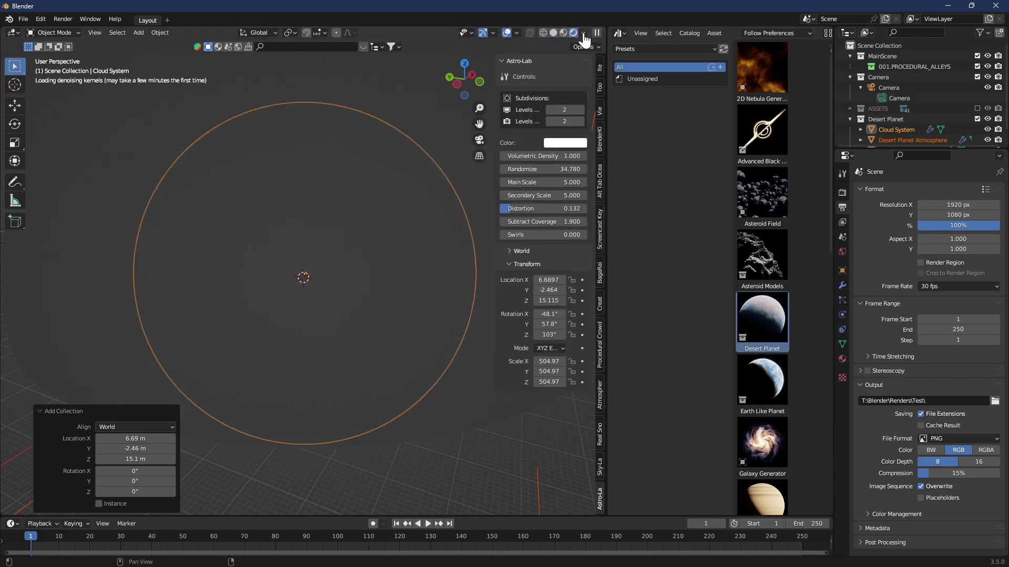
- Widen the Asset Browser and add the Sun Light asset to illuminate the planet
{"action": "middle_click_drag", "start_coordinate": [446, 176], "coordinate": [231, 176]}
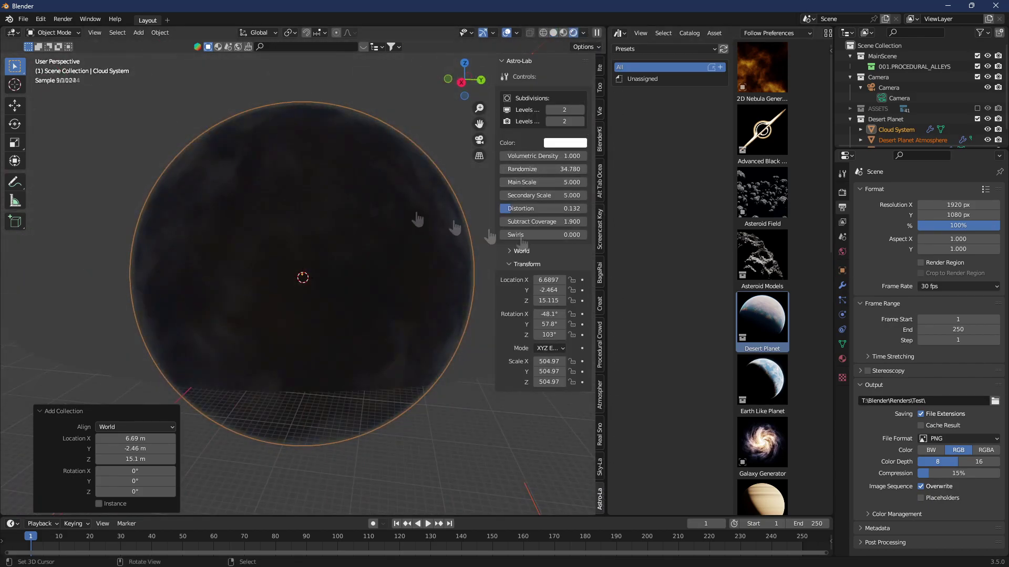
{"action": "left_click_drag", "start_coordinate": [732, 184], "coordinate": [641, 180]}
{"action": "left_click_drag", "start_coordinate": [670, 379], "coordinate": [473, 426]}
{"action": "middle_click_drag", "start_coordinate": [389, 315], "coordinate": [470, 310]}
- Give the Cloud System a green color, Volumetric Density 2.2, Randomize 36.08, Main Scale 8.2, Distortion 0.174, Subtract Coverage 1.5 and Swirls 4.8
{"action": "right_click", "coordinate": [379, 289]}
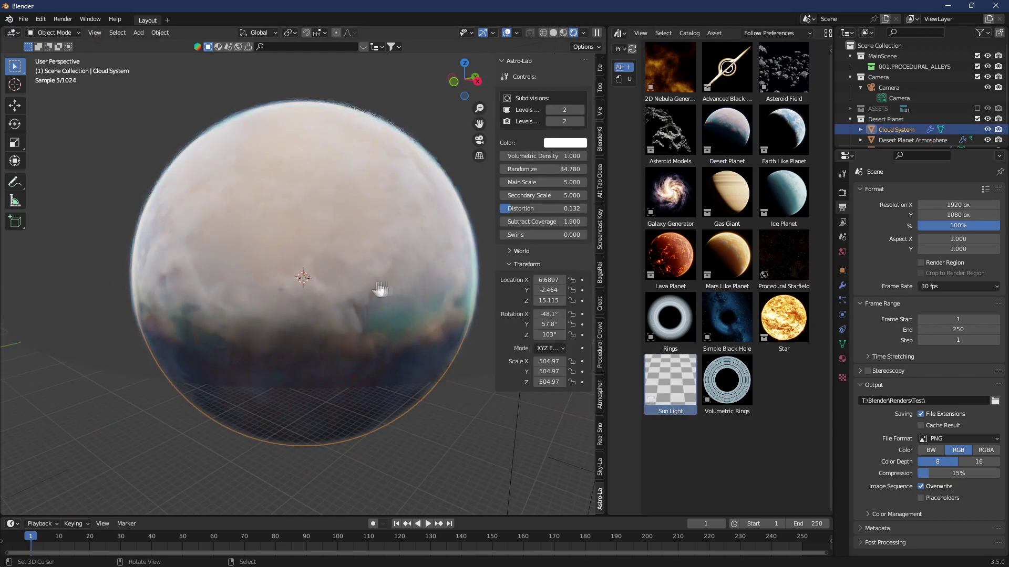
{"action": "left_click_drag", "start_coordinate": [544, 222], "coordinate": [523, 221]}
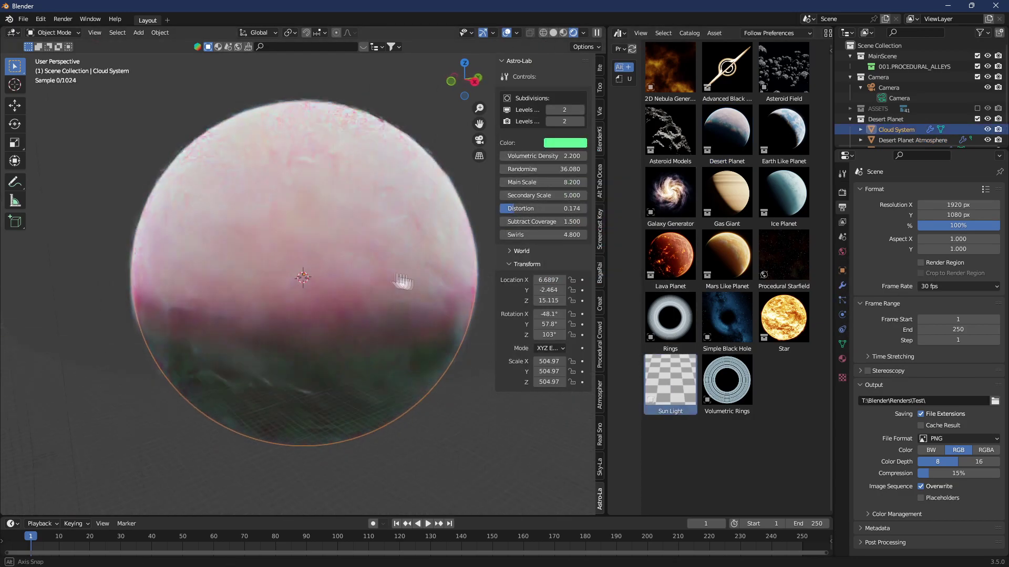
{"action": "middle_click_drag", "start_coordinate": [405, 279], "coordinate": [355, 272]}
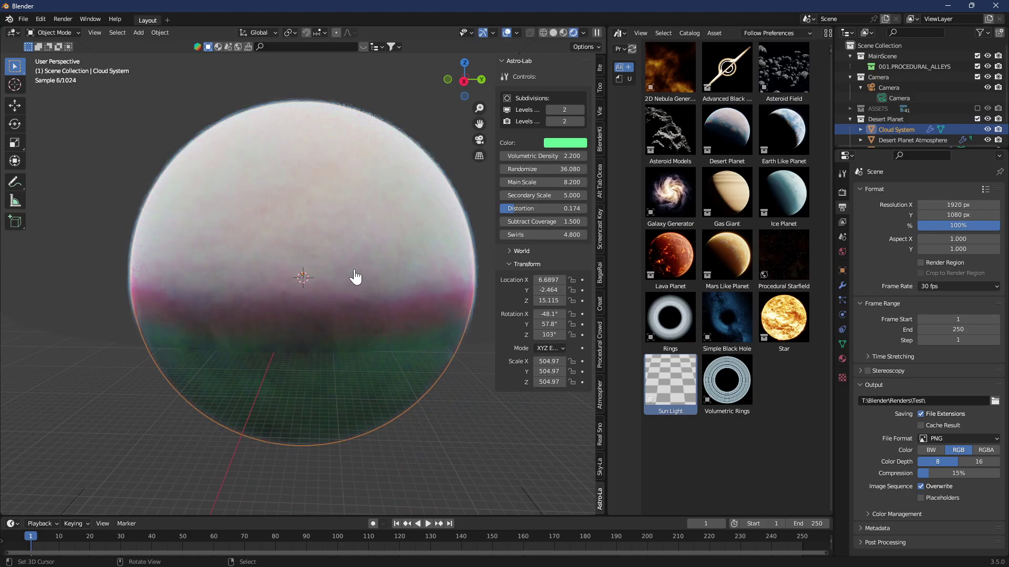
- Add the Asteroid Field asset in front of the planet
{"action": "left_click_drag", "start_coordinate": [783, 67], "coordinate": [323, 371]}
{"action": "scroll", "coordinate": [367, 294], "scroll_direction": "down", "scroll_amount": 3}
{"action": "middle_click_drag", "start_coordinate": [385, 275], "coordinate": [462, 276]}
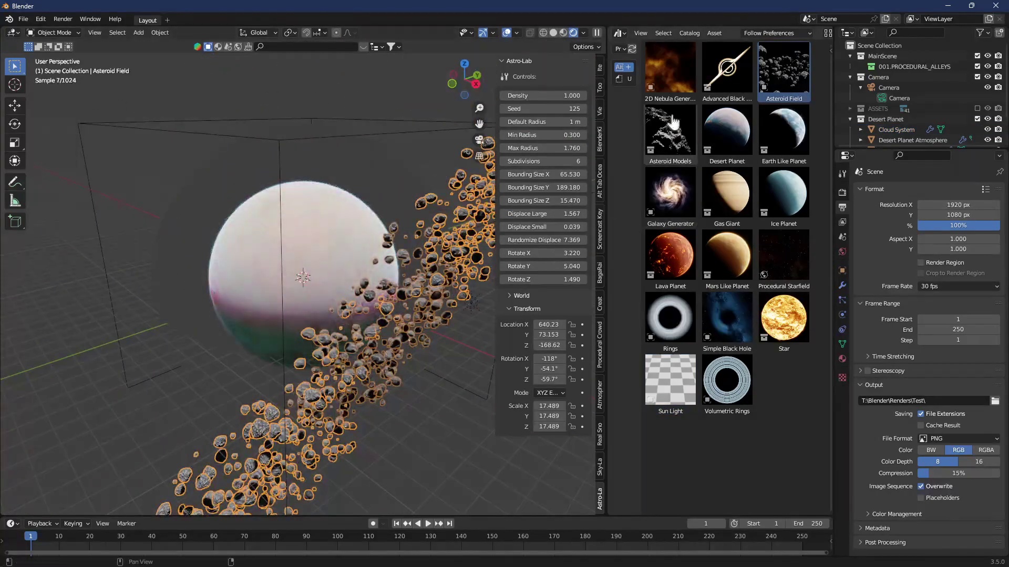
- Try out the Simple Black Hole asset near the planet and undo its placement
{"action": "left_click_drag", "start_coordinate": [727, 317], "coordinate": [239, 328]}
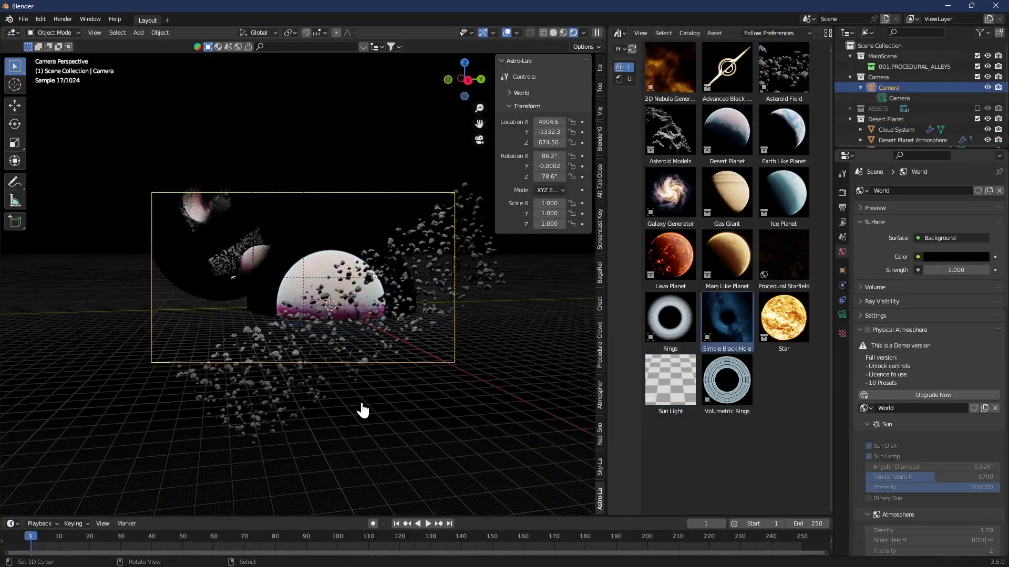
{"action": "left_click_drag", "start_coordinate": [360, 409], "coordinate": [252, 266]}
{"action": "key", "text": "ctrl+z"}
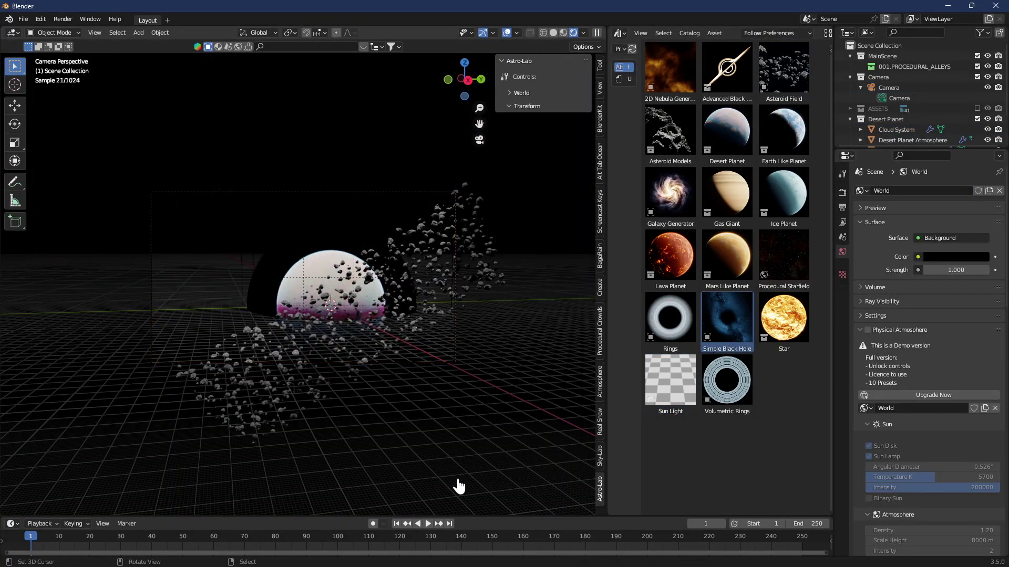
- Place the Lava Planet asset beside the cloudy planet
{"action": "left_click_drag", "start_coordinate": [670, 257], "coordinate": [181, 225]}
{"action": "left_click", "coordinate": [552, 295]}
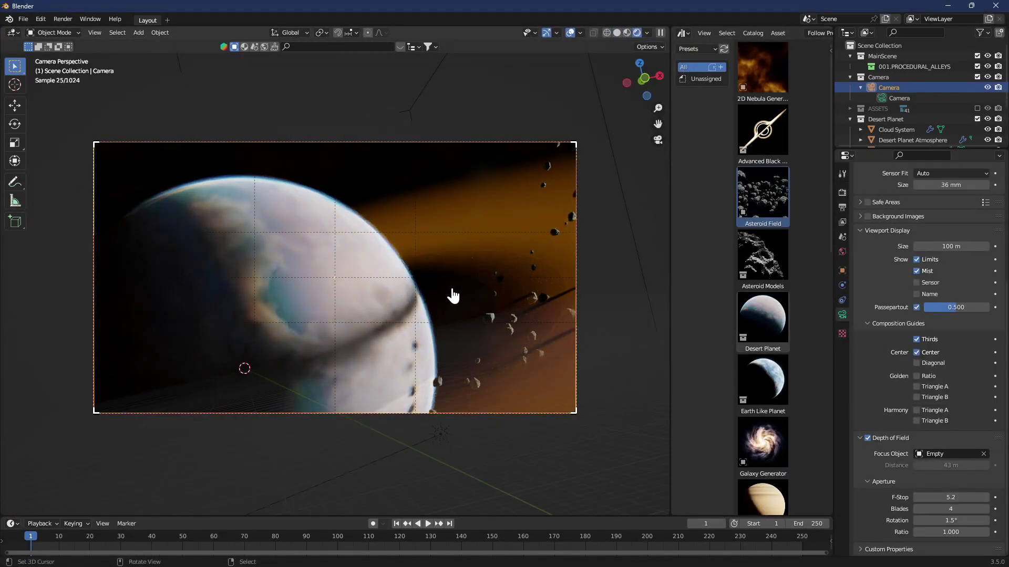
- Add the Advanced Black Hole asset above the planet, scale and freely rotate it, and return to the camera view
{"action": "middle_click_drag", "start_coordinate": [453, 296], "coordinate": [355, 462]}
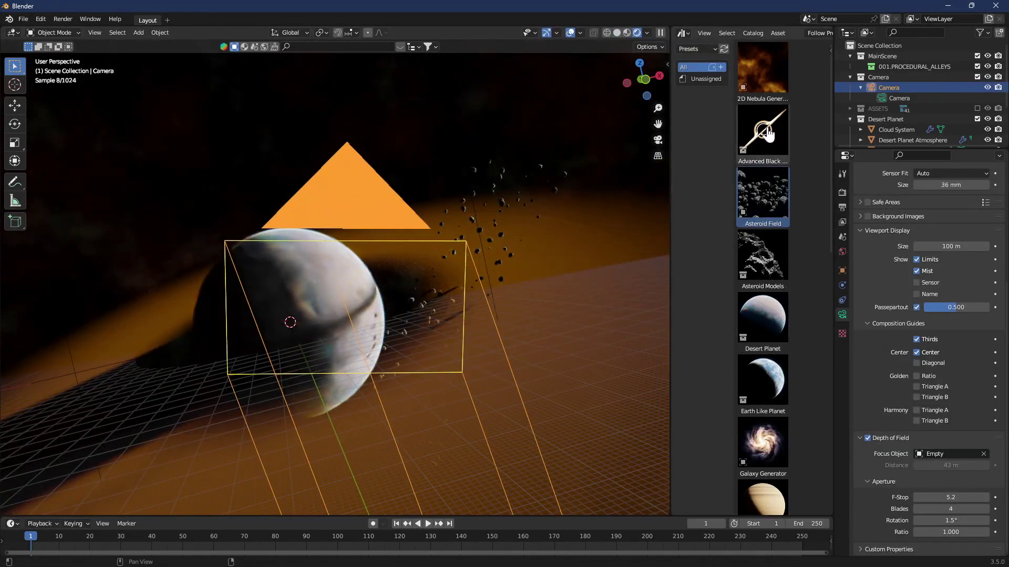
{"action": "left_click_drag", "start_coordinate": [763, 131], "coordinate": [384, 118]}
{"action": "key", "text": "s"}
{"action": "left_click", "coordinate": [469, 209]}
{"action": "key", "text": "r"}
{"action": "key", "text": "r"}
{"action": "left_click", "coordinate": [468, 221]}
{"action": "key", "text": "KP_0"}
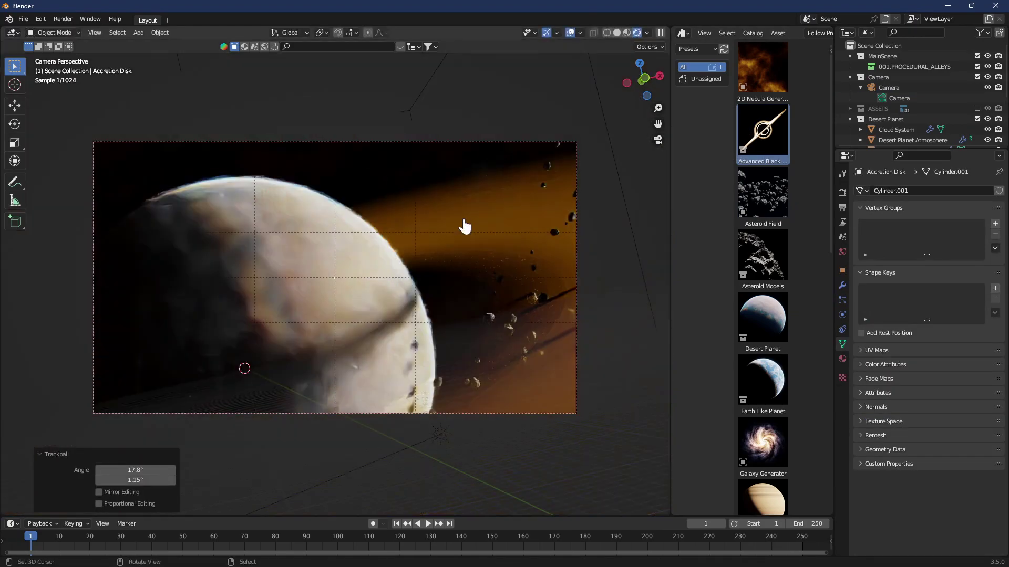
- Compose the black hole in the camera frame by moving it along Z, rescaling, repositioning and freely rotating it
{"action": "key", "text": "g"}
{"action": "key", "text": "z"}
{"action": "left_click", "coordinate": [467, 473]}
{"action": "key", "text": "s"}
{"action": "left_click", "coordinate": [465, 282]}
{"action": "key", "text": "g"}
{"action": "left_click", "coordinate": [395, 248]}
{"action": "key", "text": "r"}
{"action": "key", "text": "r"}
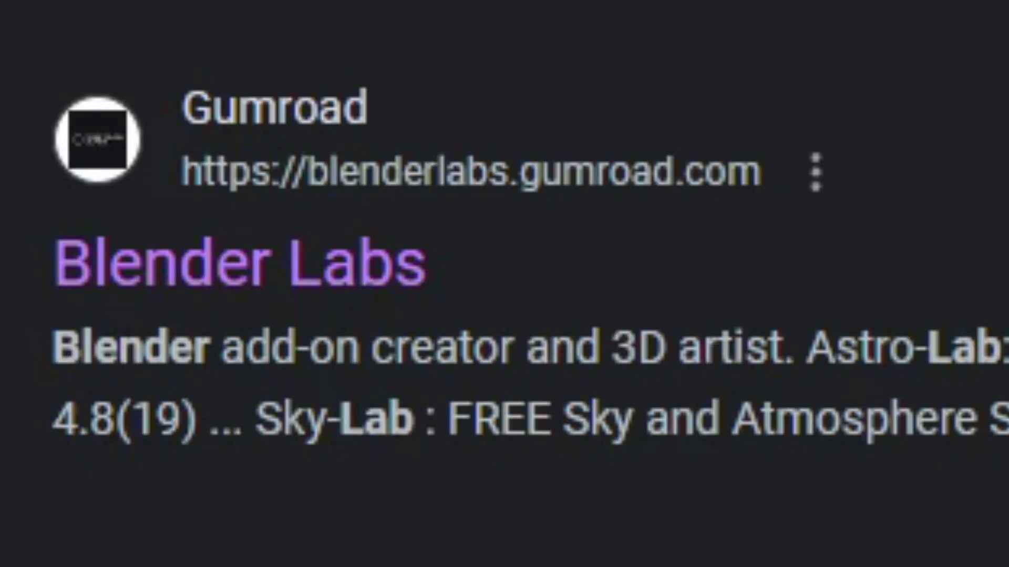
- In the web browser, open Sky-Lab's product page from the Blender Labs Gumroad store and go to its purchase section
{"action": "left_click", "coordinate": [247, 284]}
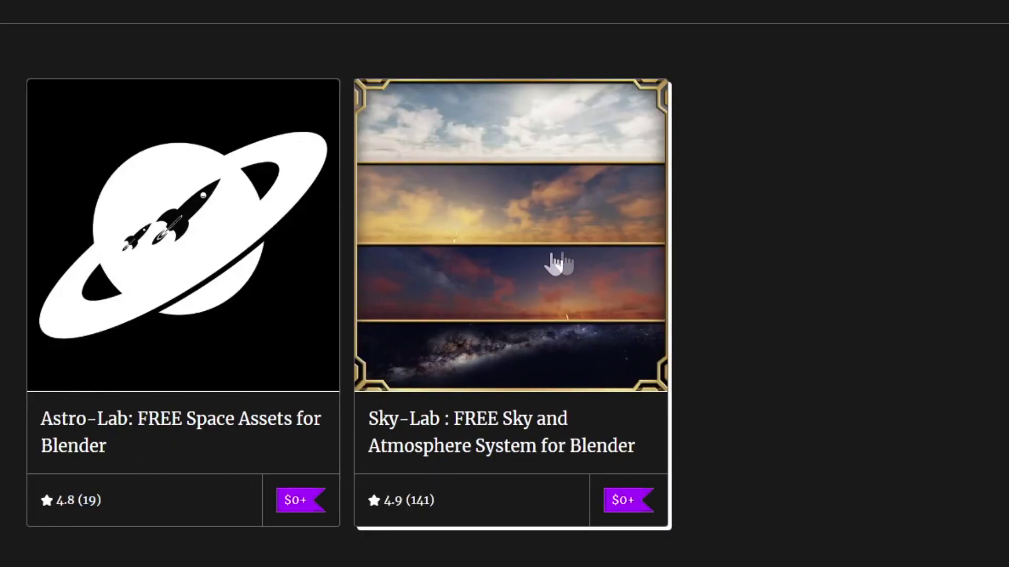
{"action": "left_click", "coordinate": [546, 236]}
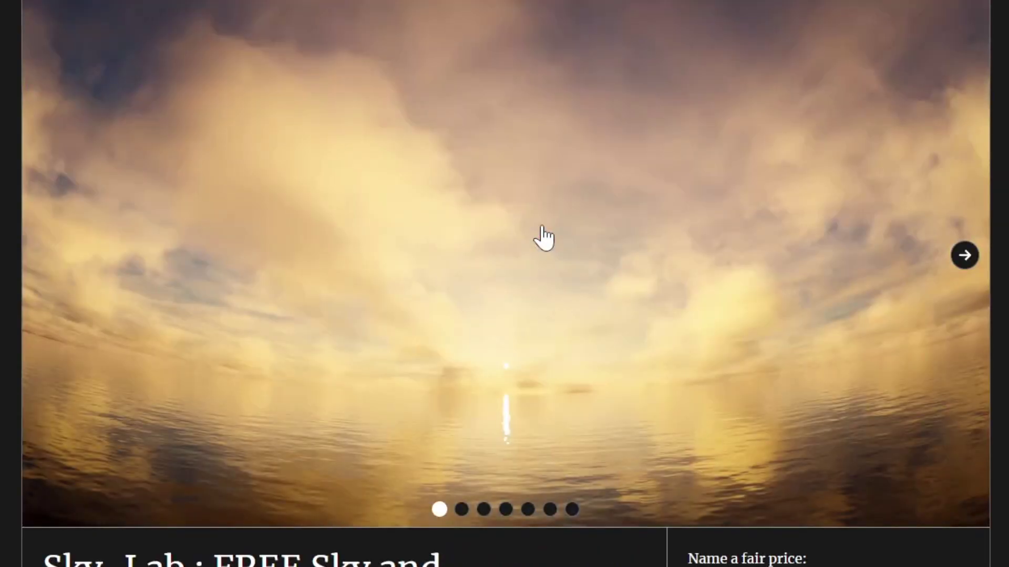
{"action": "scroll", "coordinate": [544, 239], "scroll_direction": "down", "scroll_amount": 5}
{"action": "left_click", "coordinate": [832, 253]}
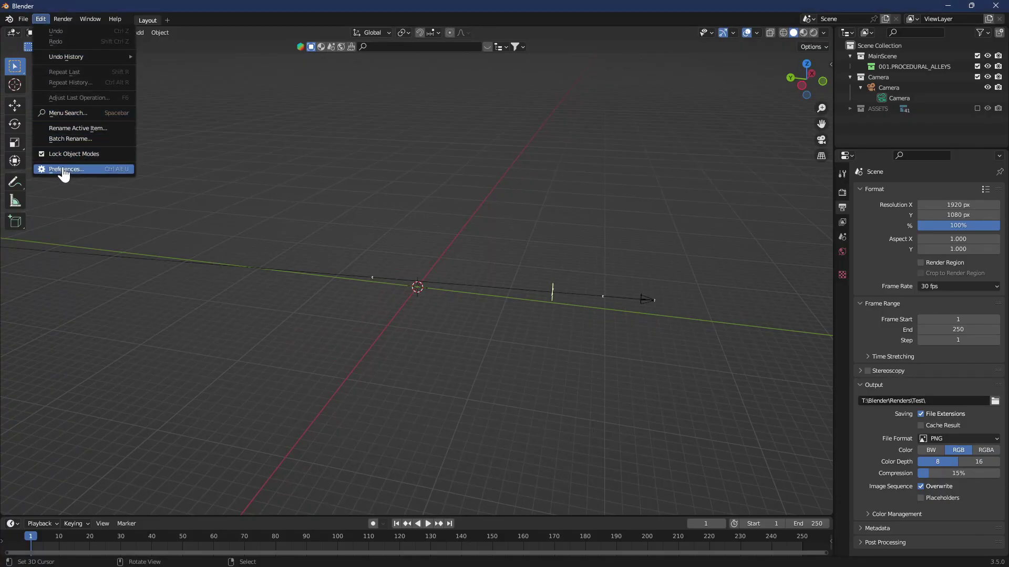
- Switch to Blender and open its preferences
{"action": "left_click", "coordinate": [64, 169]}
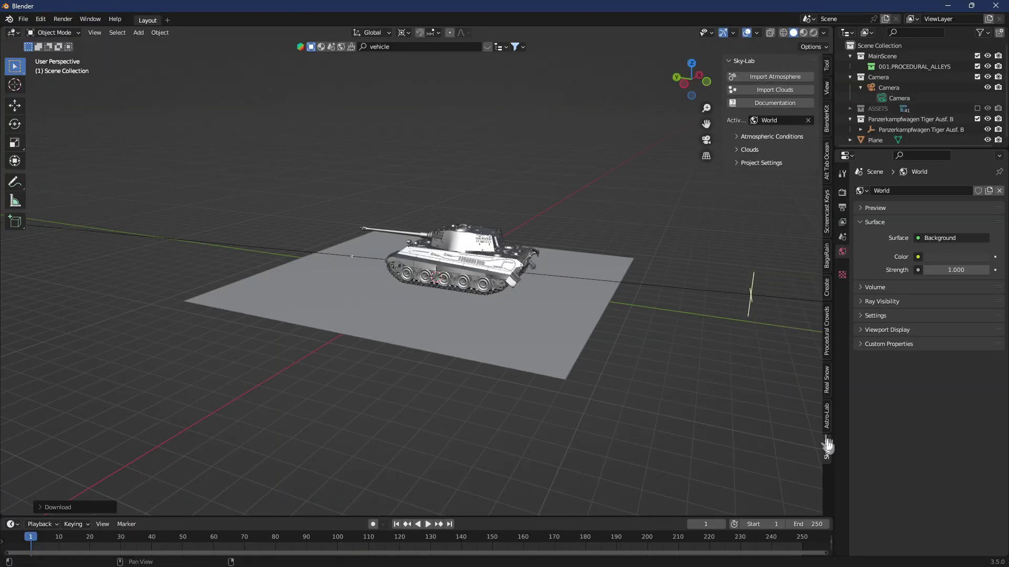
- Import the Sky-Lab atmosphere into the tank scene, expand its atmospheric conditions and show the viewport in rendered mode
{"action": "left_click", "coordinate": [790, 77]}
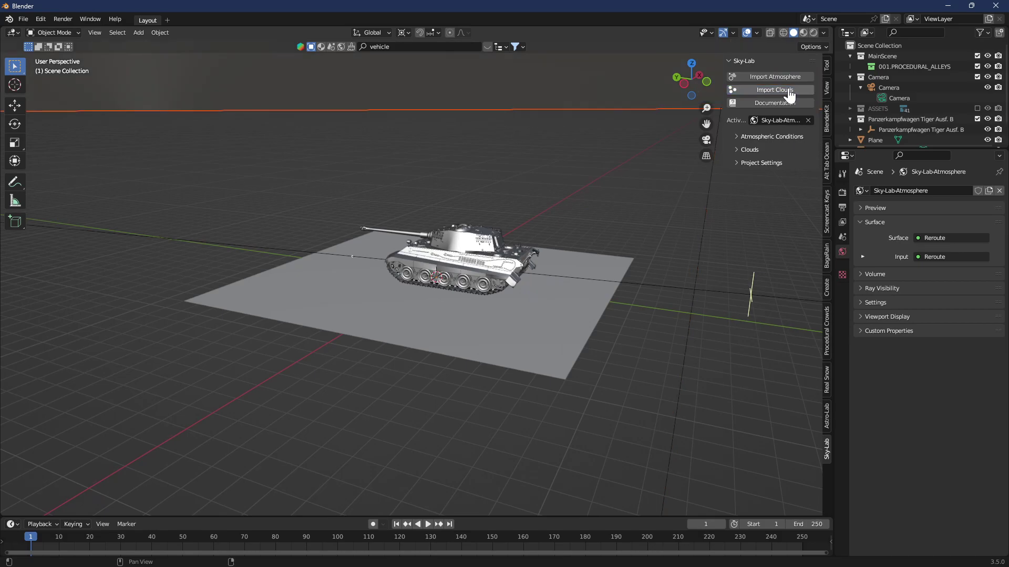
{"action": "left_click", "coordinate": [756, 138]}
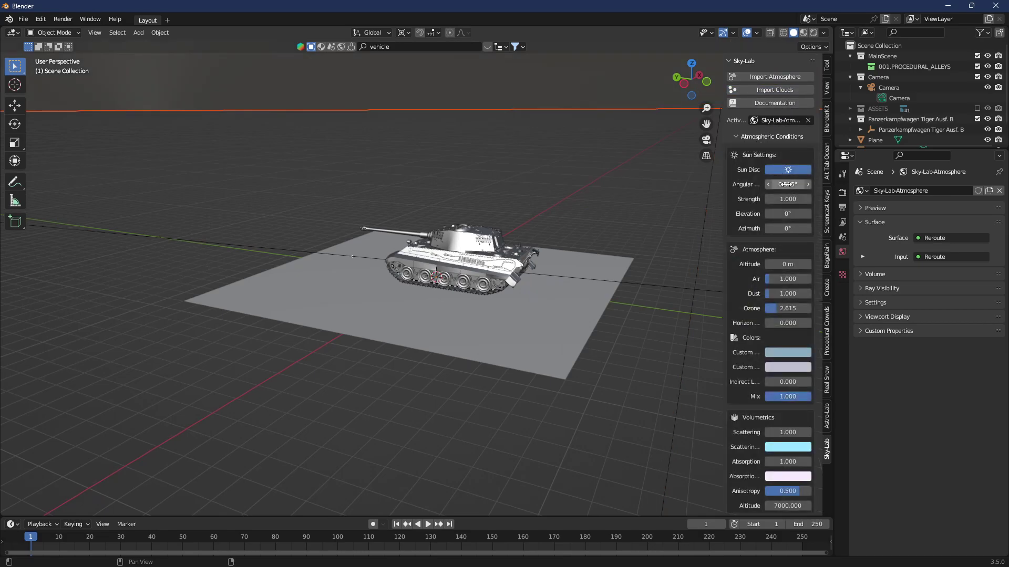
{"action": "middle_click_drag", "start_coordinate": [666, 247], "coordinate": [589, 241]}
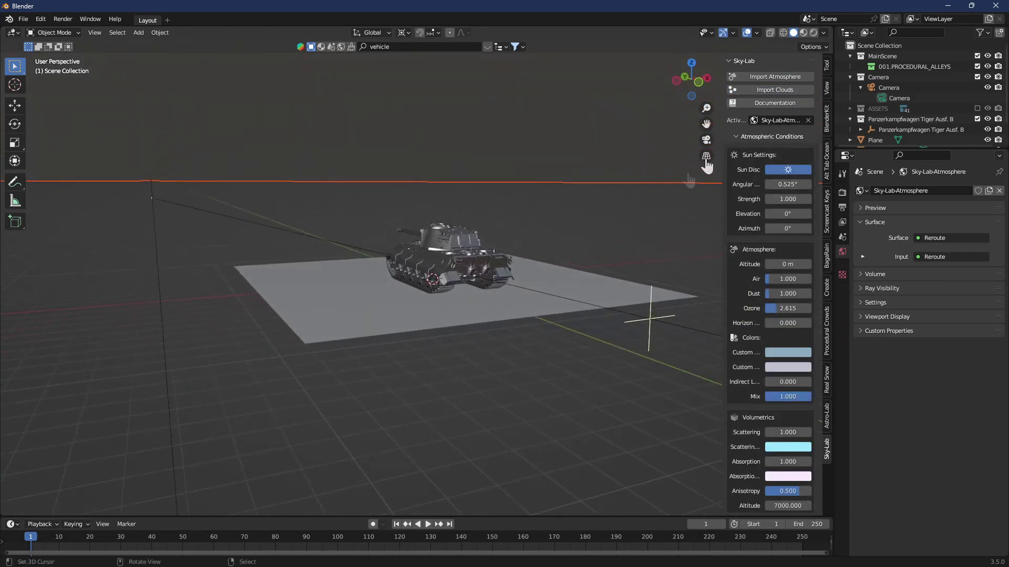
{"action": "left_click", "coordinate": [813, 34]}
- Set sun strength to 11.4, elevation to 5.6° and azimuth to 3.3°, with atmosphere altitude 2 m, air 2, dust 2.667 and ozone 2.949
{"action": "left_click_drag", "start_coordinate": [783, 214], "coordinate": [800, 228]}
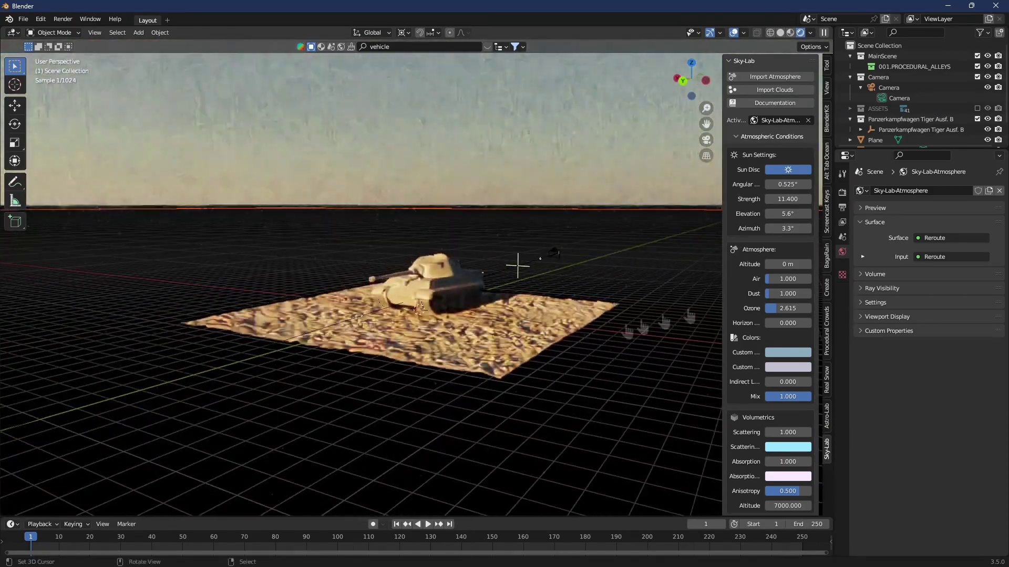
{"action": "left_click_drag", "start_coordinate": [778, 295], "coordinate": [786, 295]}
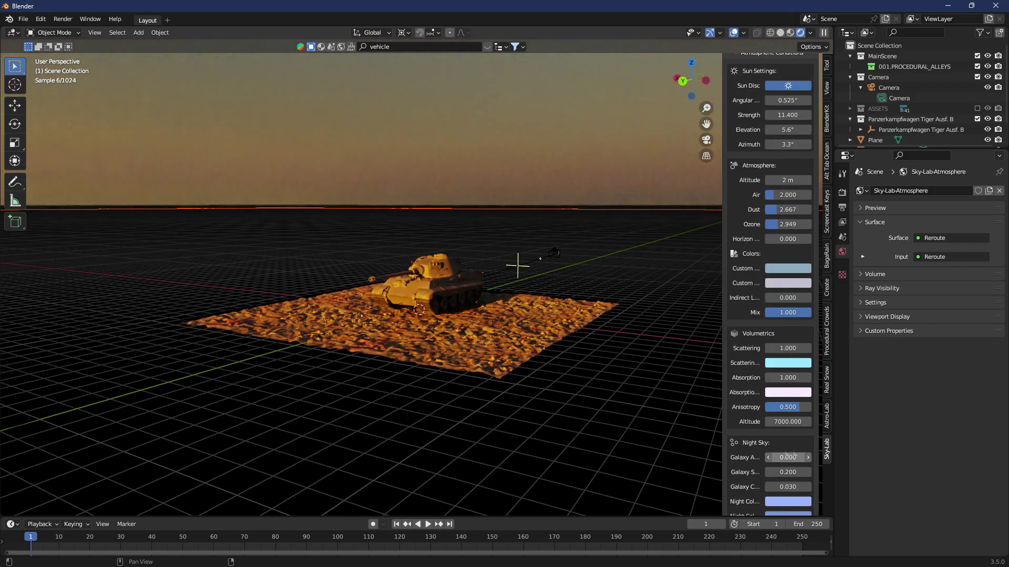
- Look over the volumetric and night sky settings, collapse the atmospheric conditions and expand the cloud settings
{"action": "scroll", "coordinate": [786, 428], "scroll_direction": "down", "scroll_amount": 3}
{"action": "scroll", "coordinate": [786, 428], "scroll_direction": "up", "scroll_amount": 6}
{"action": "left_click", "coordinate": [740, 138]}
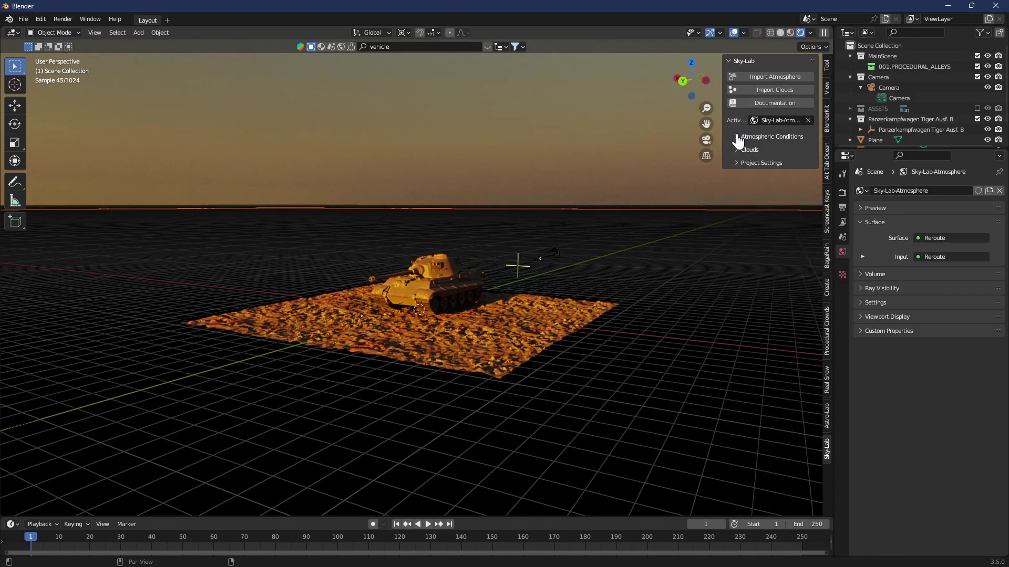
{"action": "left_click", "coordinate": [749, 150]}
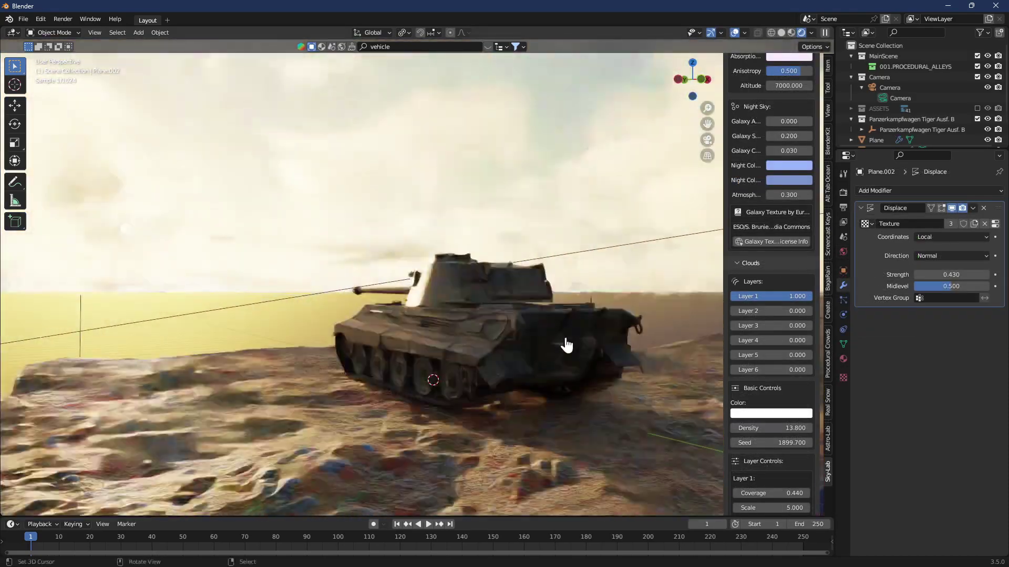
- Reset the sun strength to its default of 1 and lower the sun elevation to 0.5°
{"action": "scroll", "coordinate": [783, 322], "scroll_direction": "up", "scroll_amount": 15}
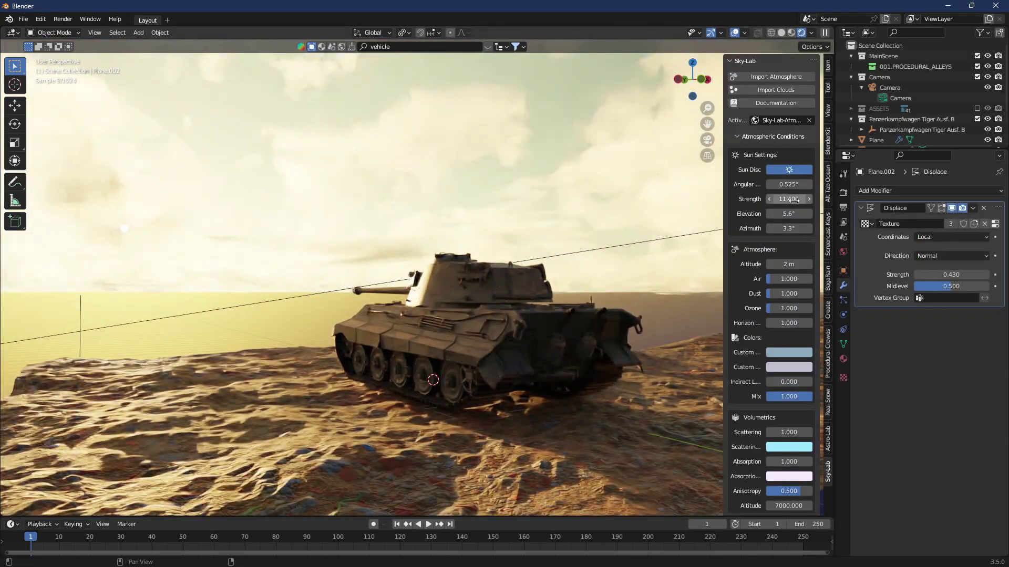
{"action": "right_click", "coordinate": [780, 272]}
{"action": "left_click", "coordinate": [780, 267]}
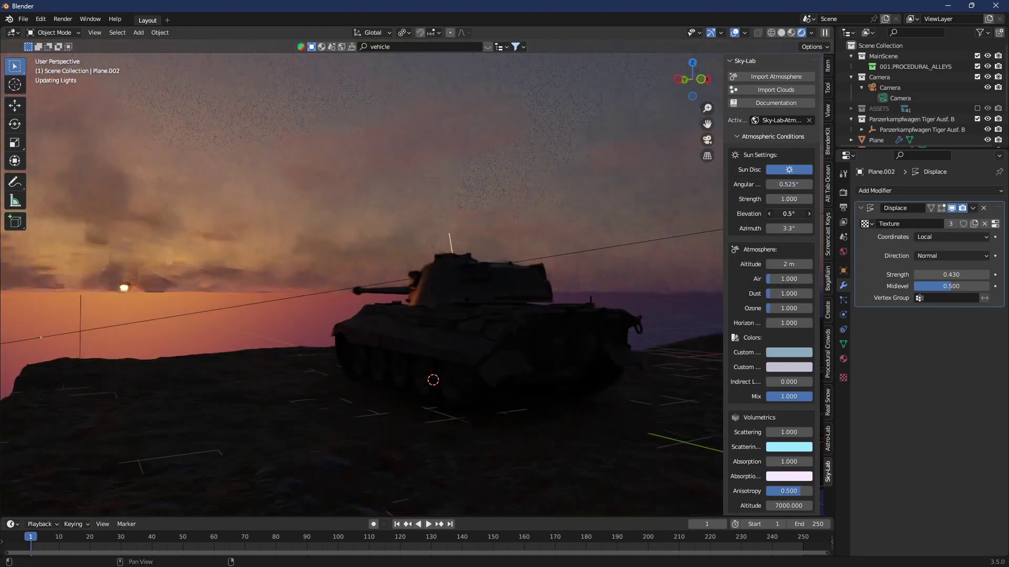